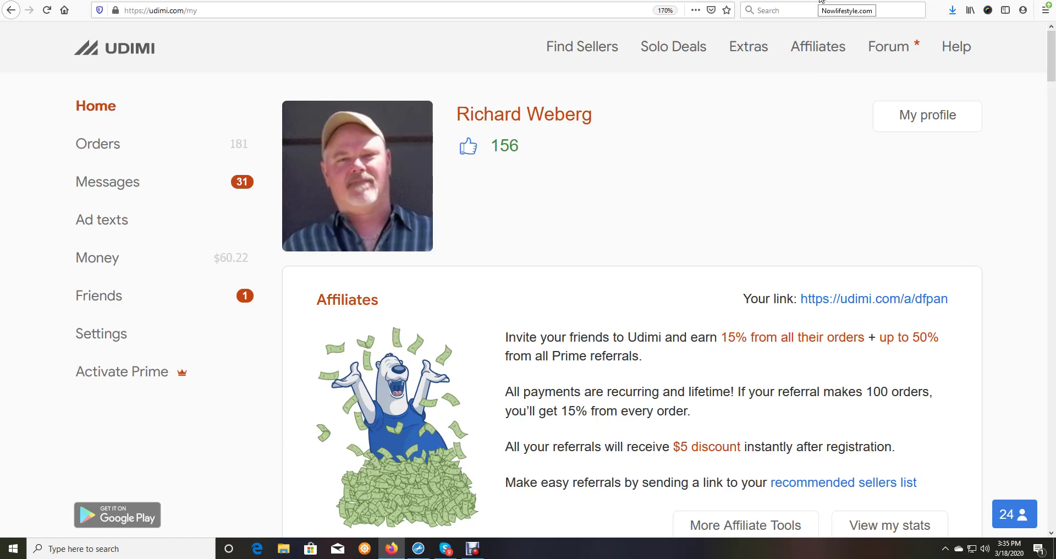
# Step: Switch to the Nowlifestyle members site and open the Lead Capture System in the Reseller Center
pyautogui.click(821, 0)
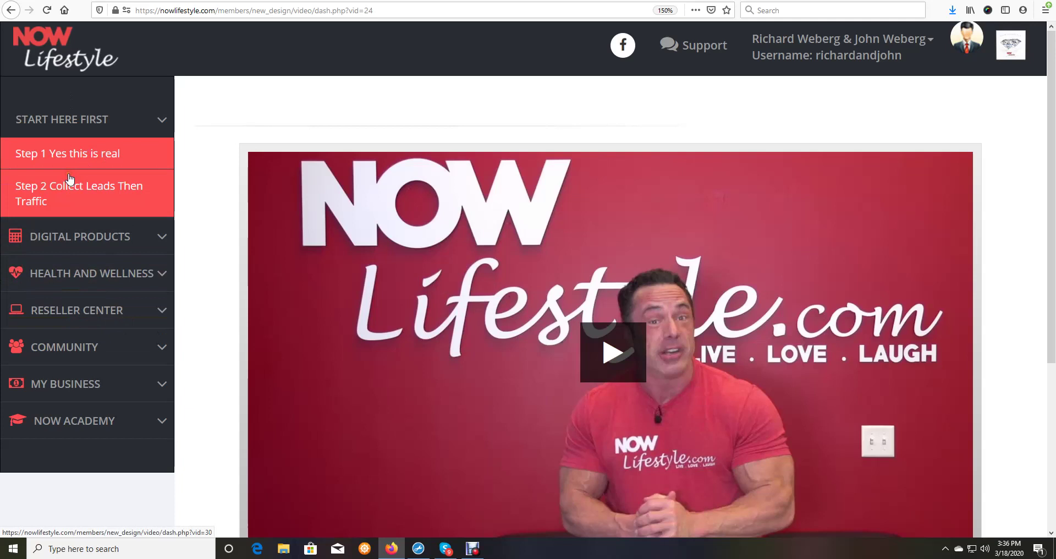
pyautogui.click(110, 311)
pyautogui.scroll(-2, 109, 308)
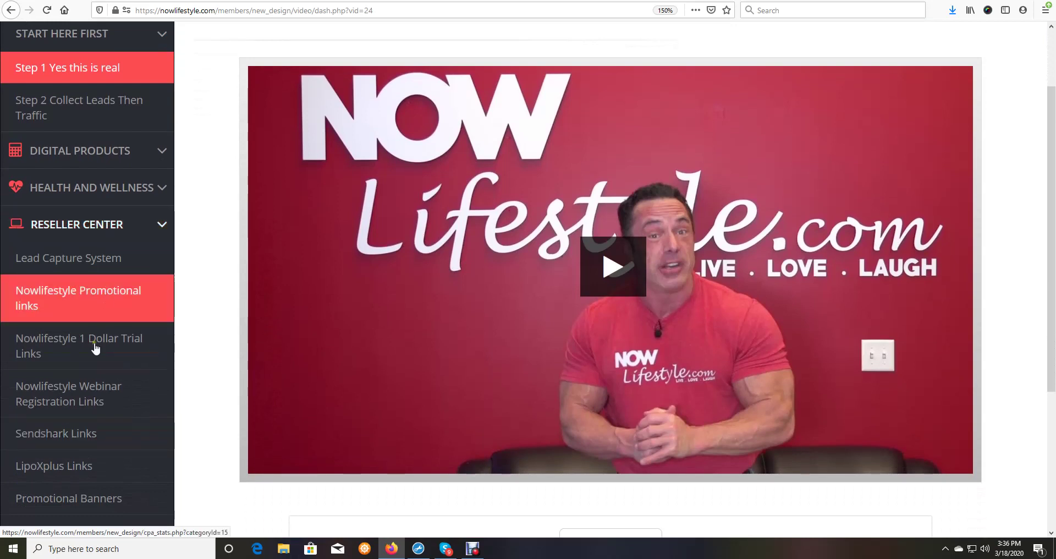
pyautogui.click(83, 258)
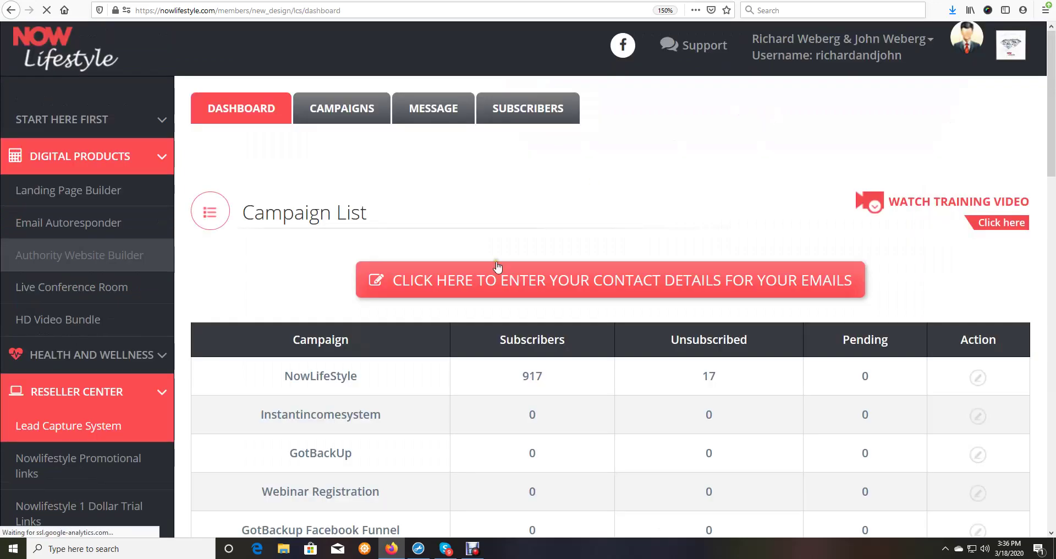
# Step: Examine the subscriber, unsubscribed and pending figures for every campaign in the Campaign List
pyautogui.scroll(-10, 376, 330)
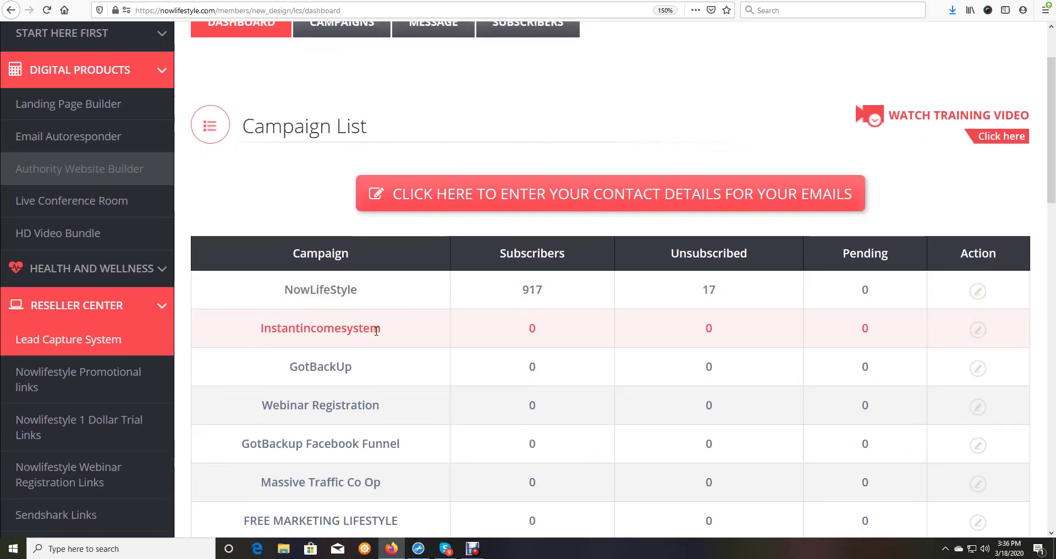
pyautogui.scroll(-10, 377, 330)
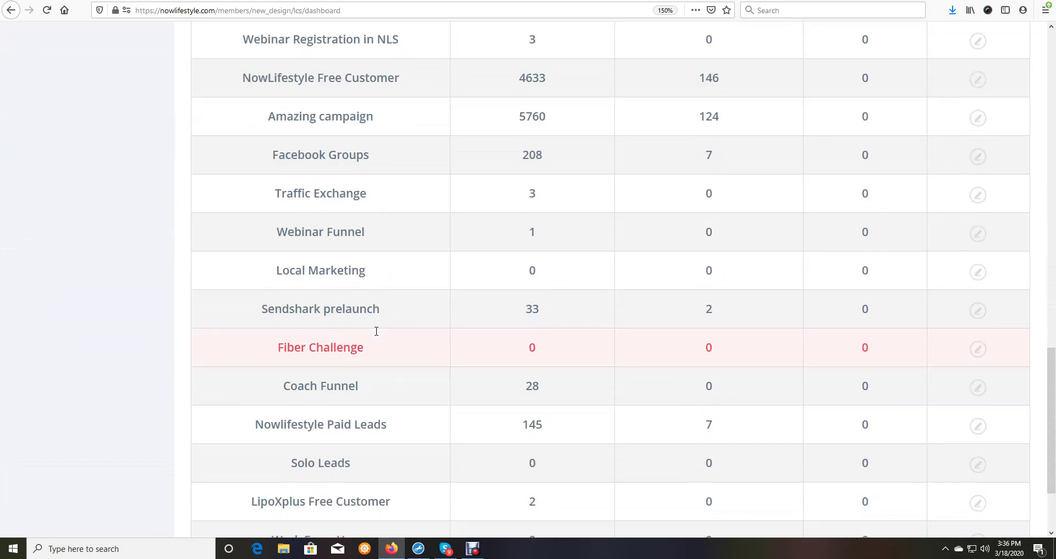
pyautogui.scroll(-2, 376, 331)
pyautogui.scroll(3, 509, 328)
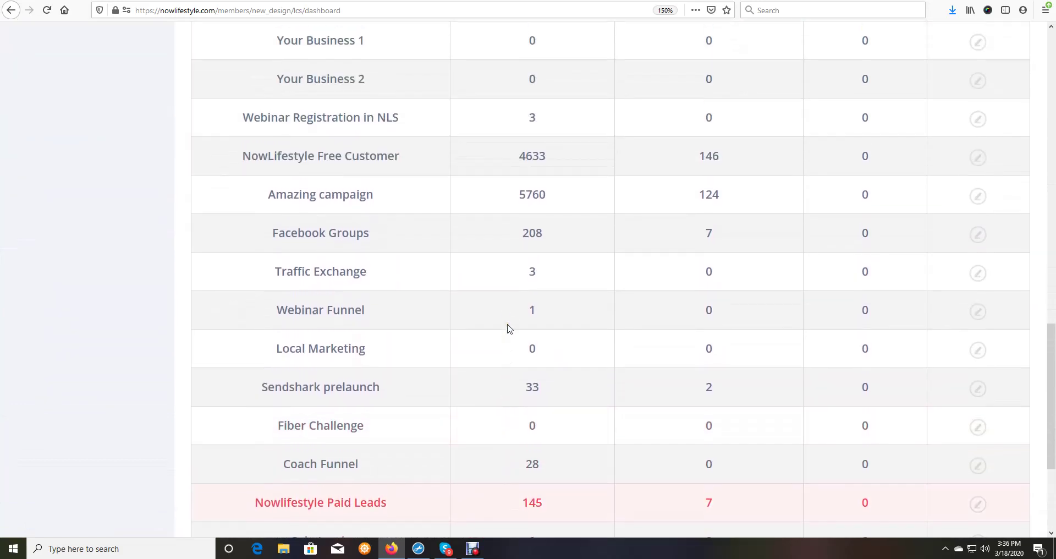
pyautogui.scroll(12, 361, 311)
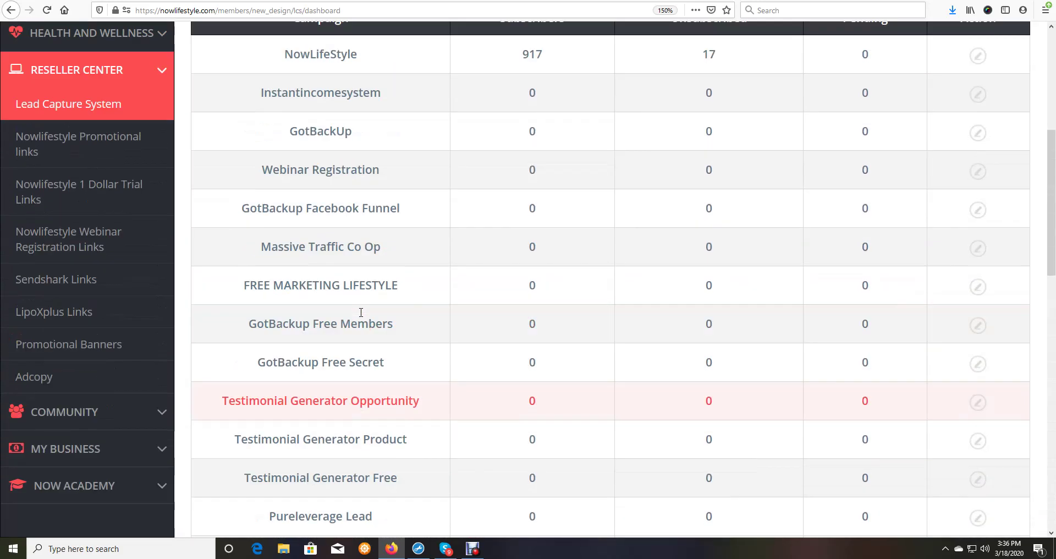
pyautogui.scroll(6, 361, 312)
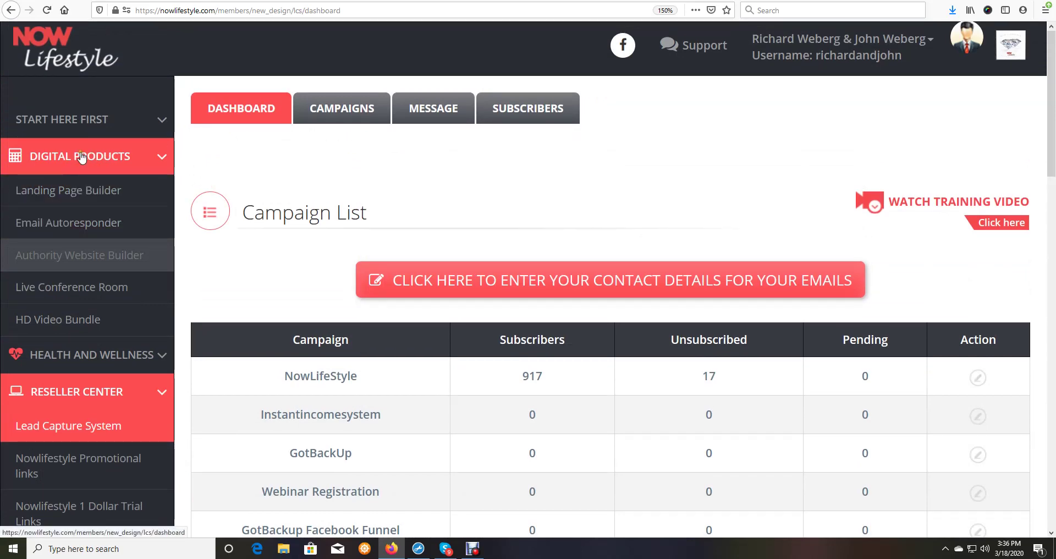
pyautogui.scroll(-4, 555, 385)
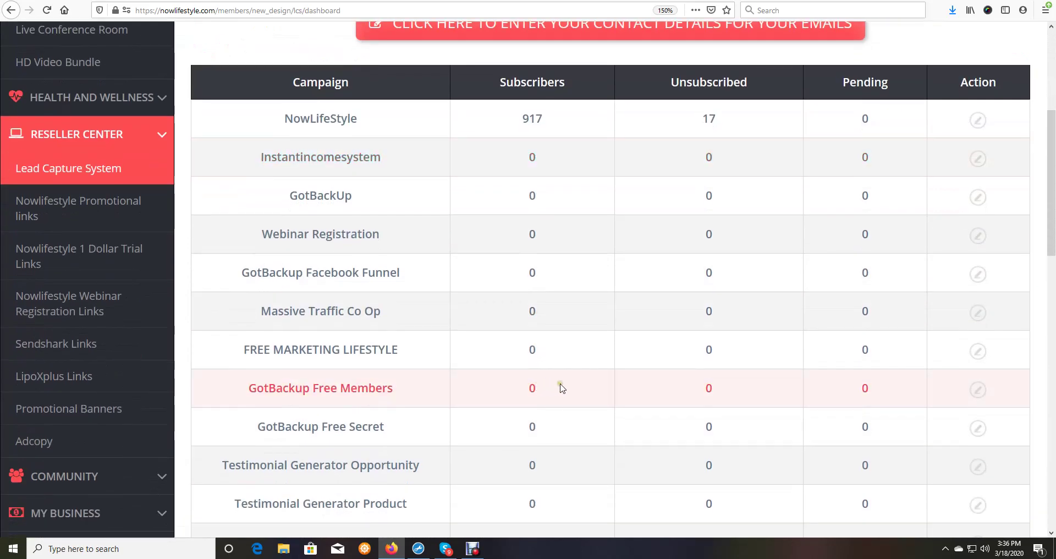
pyautogui.scroll(-2, 561, 388)
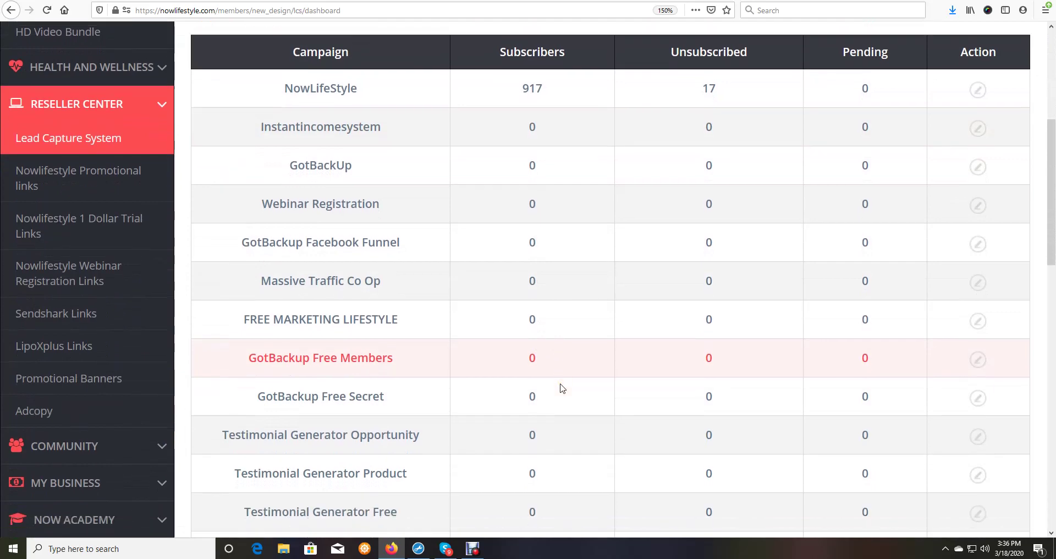
pyautogui.scroll(-1, 562, 388)
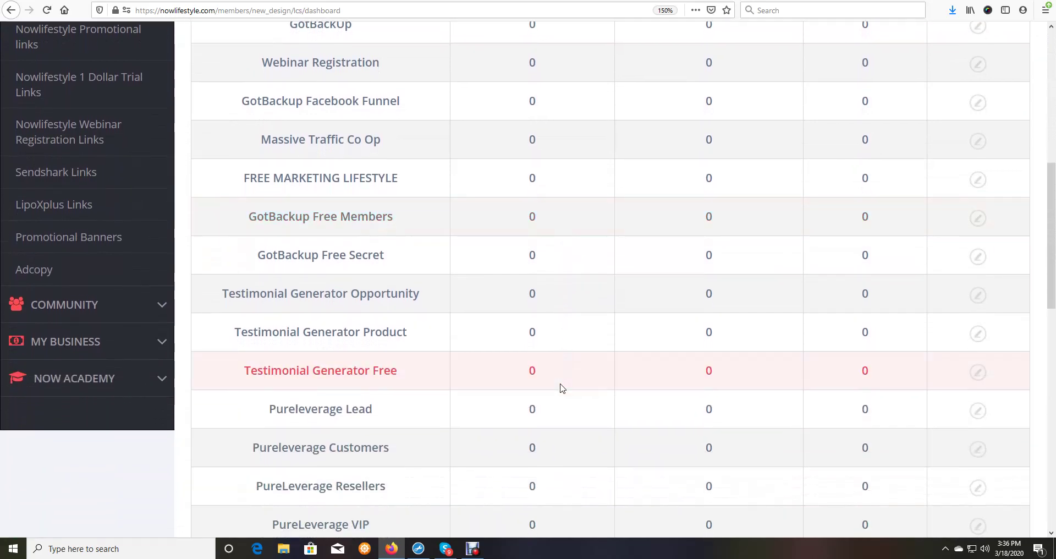
pyautogui.scroll(5, 561, 388)
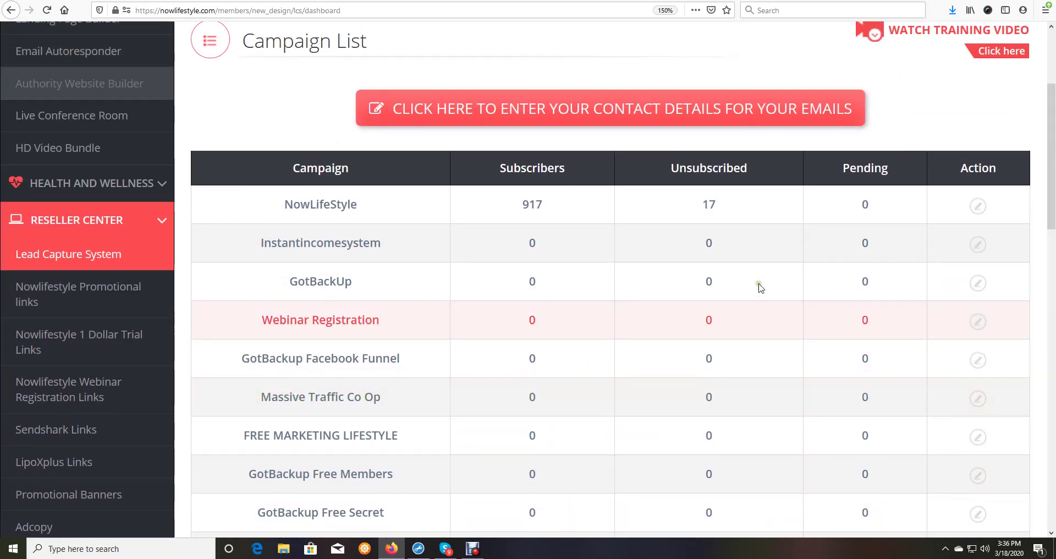
pyautogui.scroll(-9, 580, 319)
pyautogui.scroll(-6, 579, 332)
pyautogui.scroll(3, 573, 326)
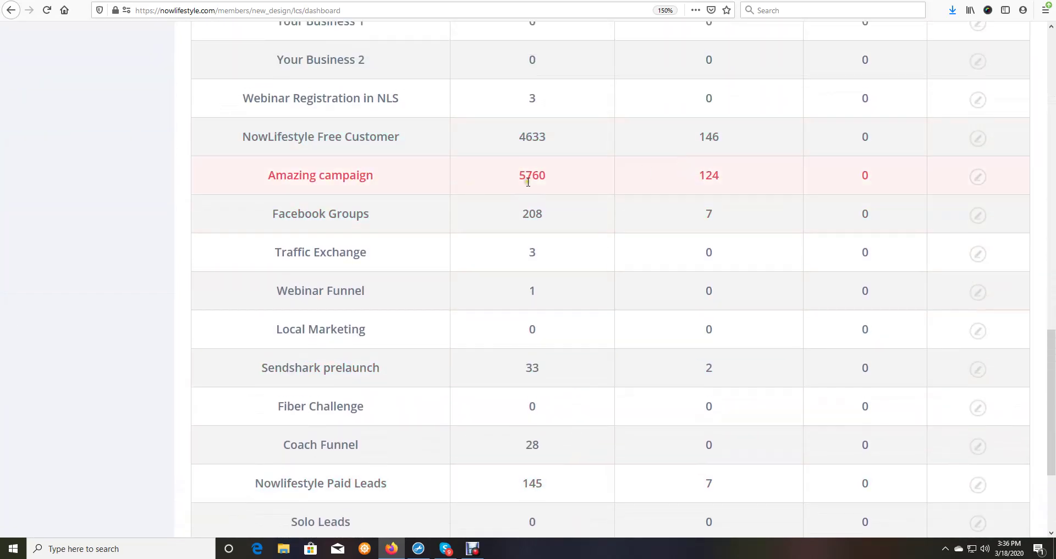
pyautogui.scroll(-3, 561, 254)
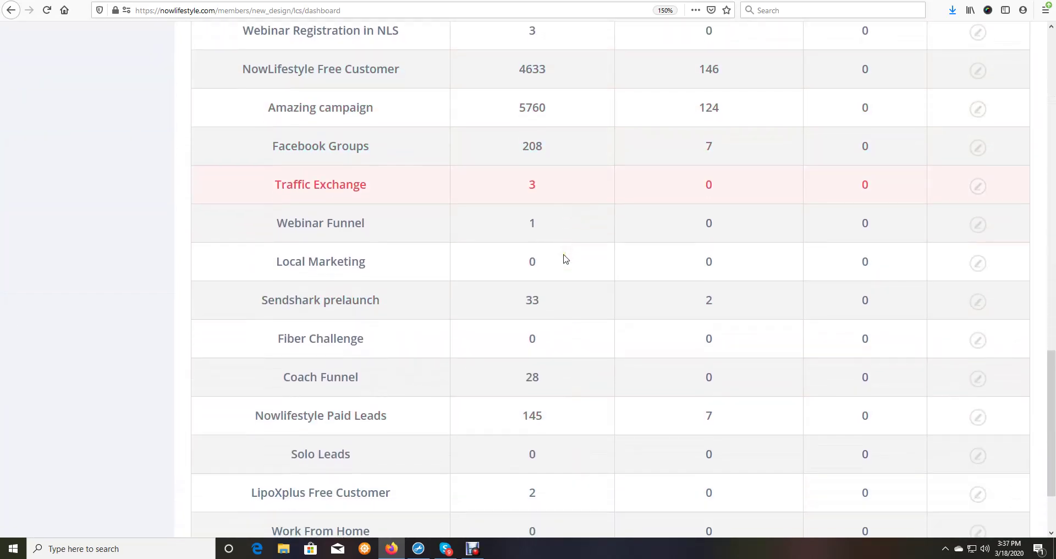
pyautogui.scroll(6, 532, 287)
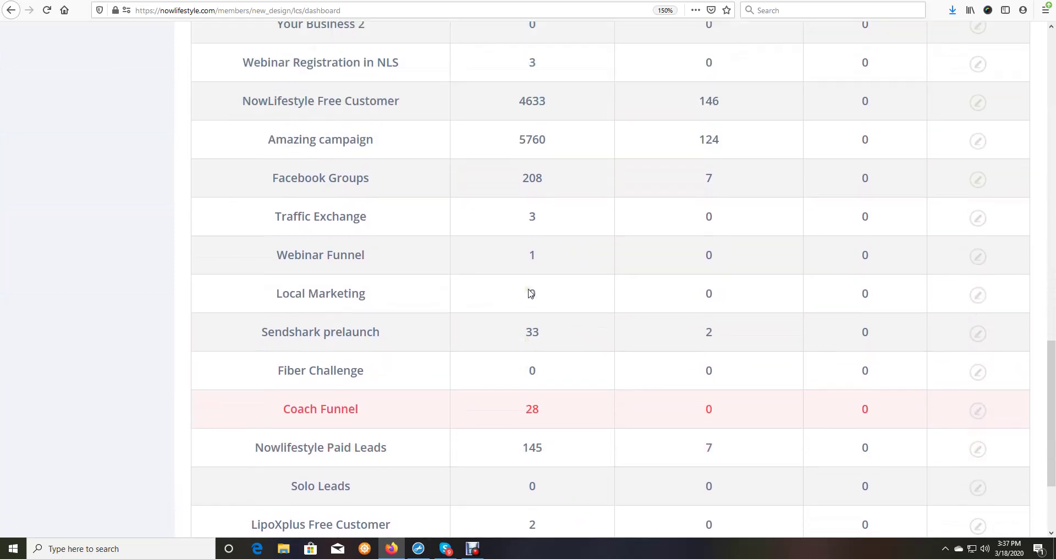
pyautogui.scroll(10, 555, 297)
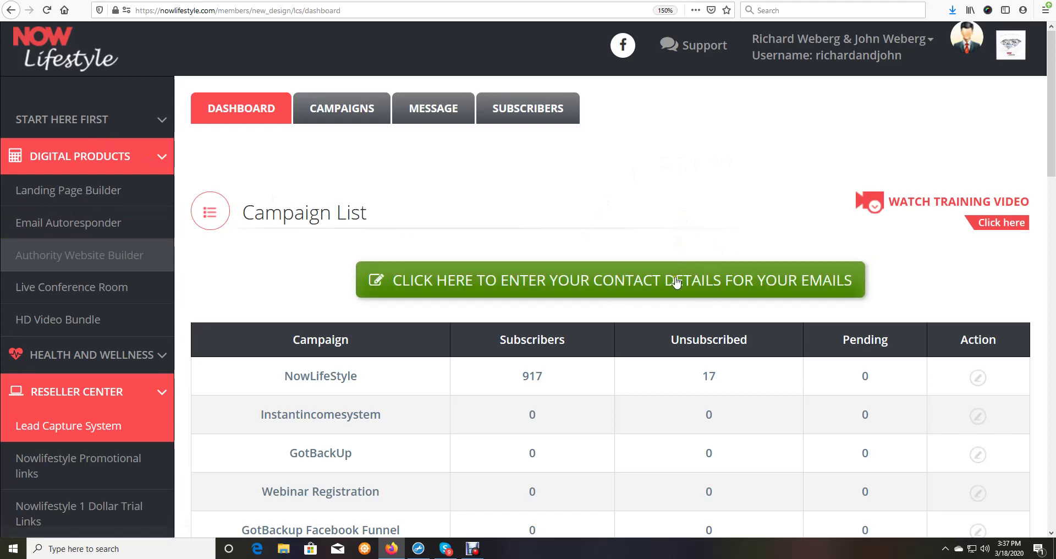
# Step: View the contact details form used for the campaign emails and close it without changes
pyautogui.click(627, 270)
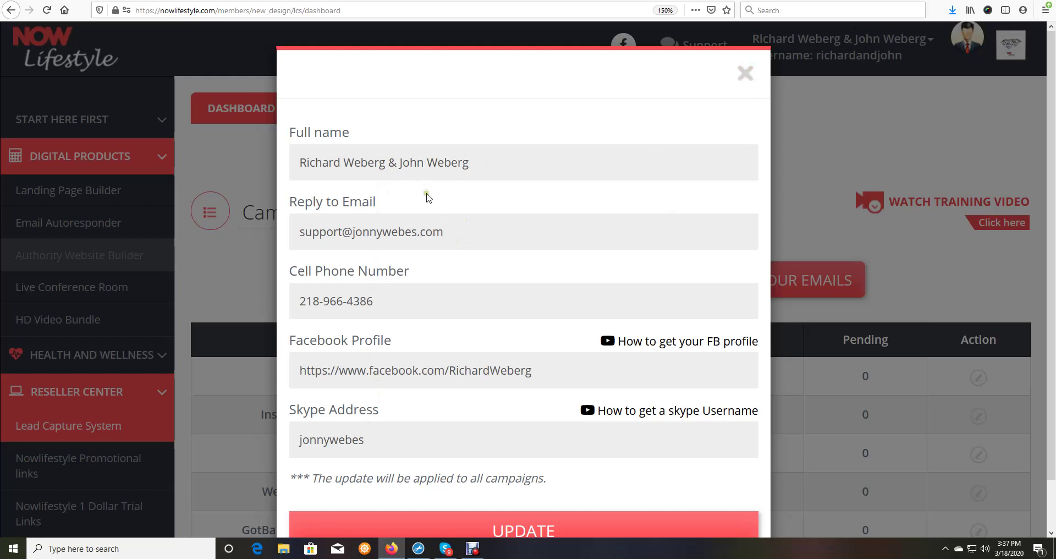
pyautogui.click(743, 73)
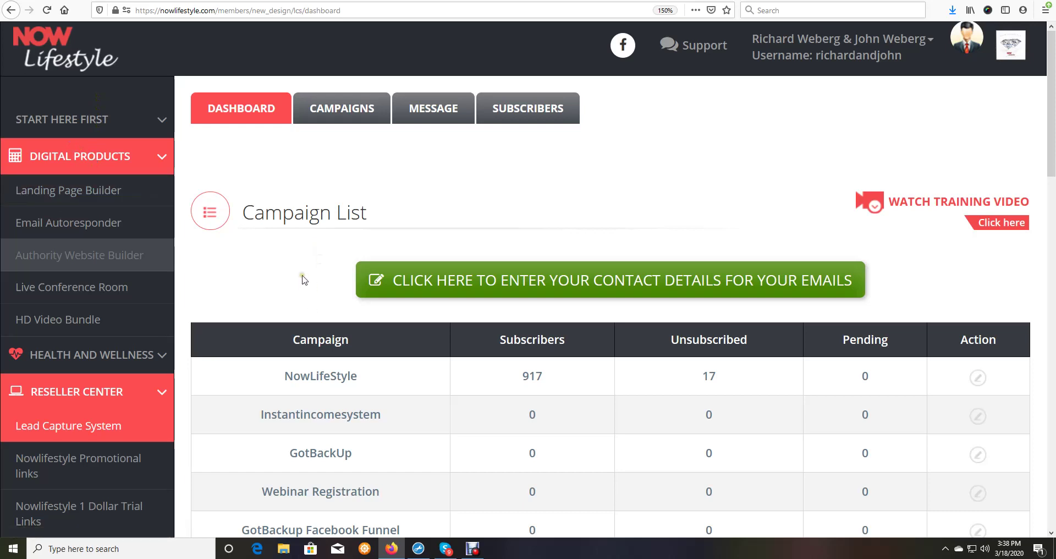
# Step: Open the Nowlifestyle promotional links page listing the product lead pages
pyautogui.scroll(-2, 302, 283)
pyautogui.scroll(-2, 302, 282)
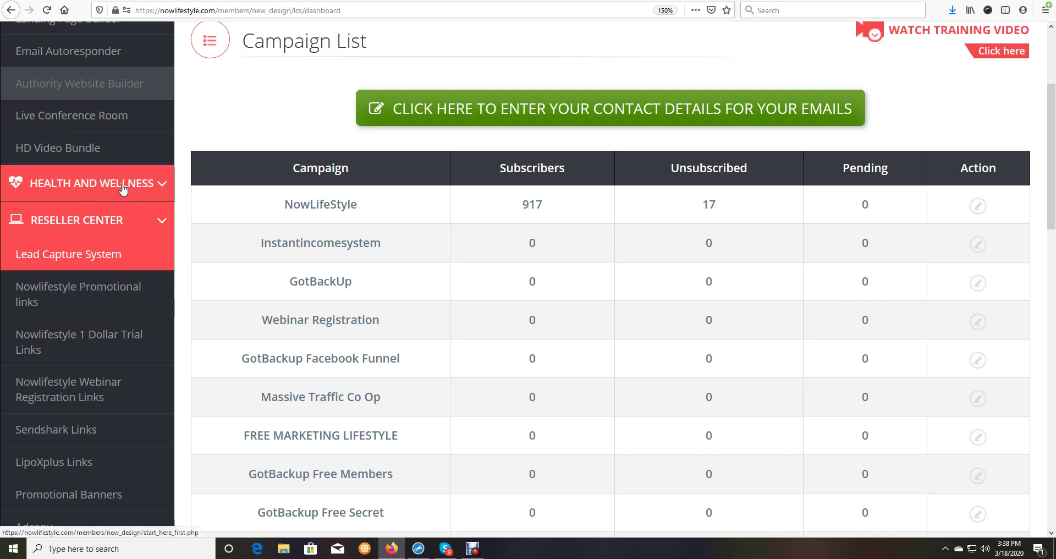
pyautogui.scroll(2, 122, 189)
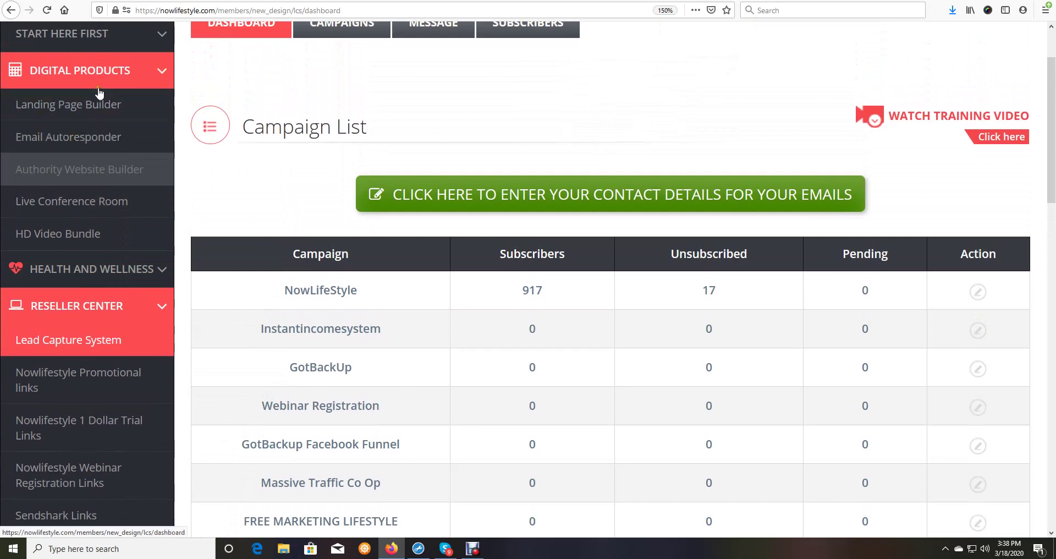
pyautogui.scroll(2, 99, 92)
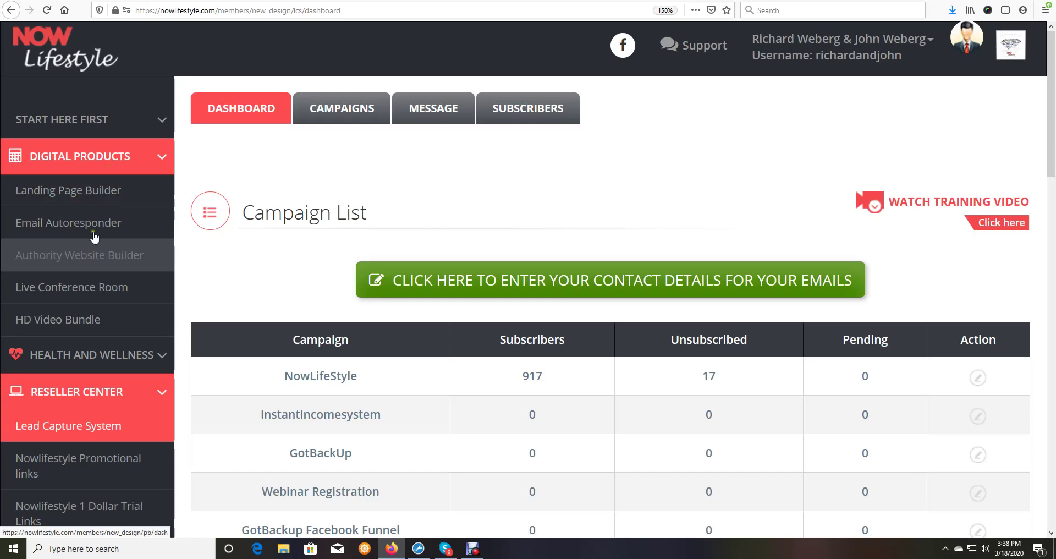
pyautogui.scroll(-3, 137, 270)
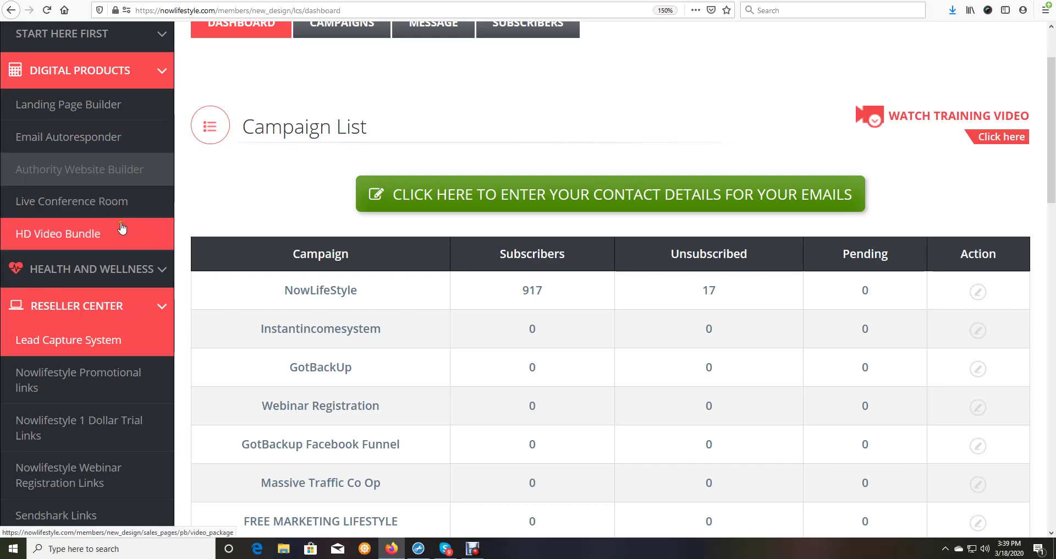
pyautogui.scroll(-2, 121, 228)
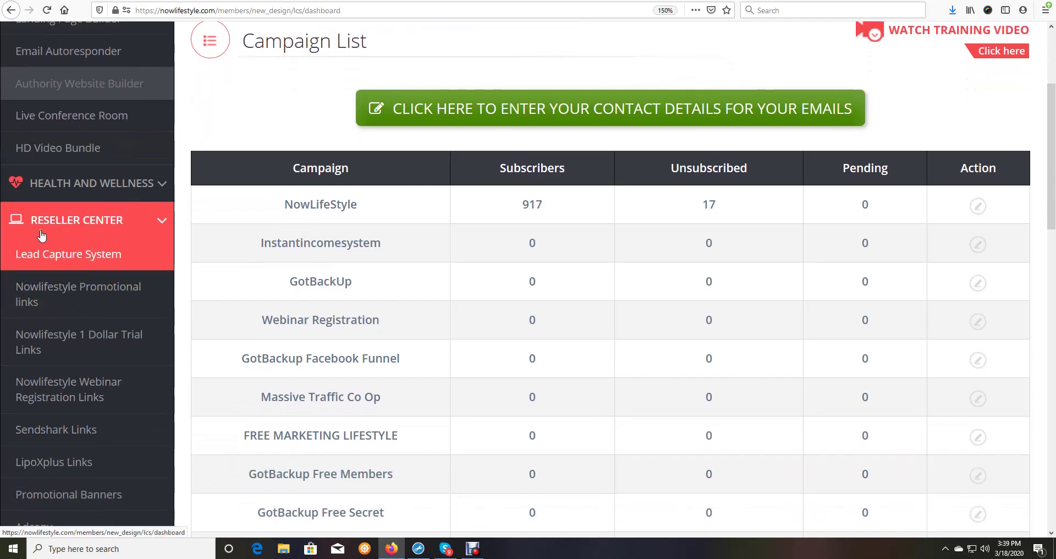
pyautogui.click(58, 294)
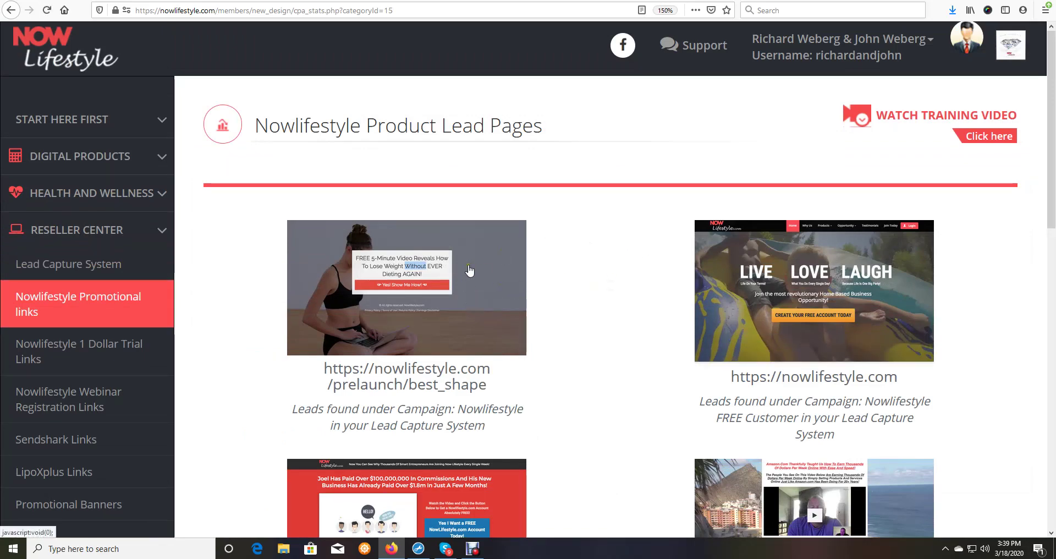
# Step: Look through the product lead pages and open the details of the prelaunch/amazing_simple page
pyautogui.scroll(-6, 470, 272)
pyautogui.scroll(-4, 631, 415)
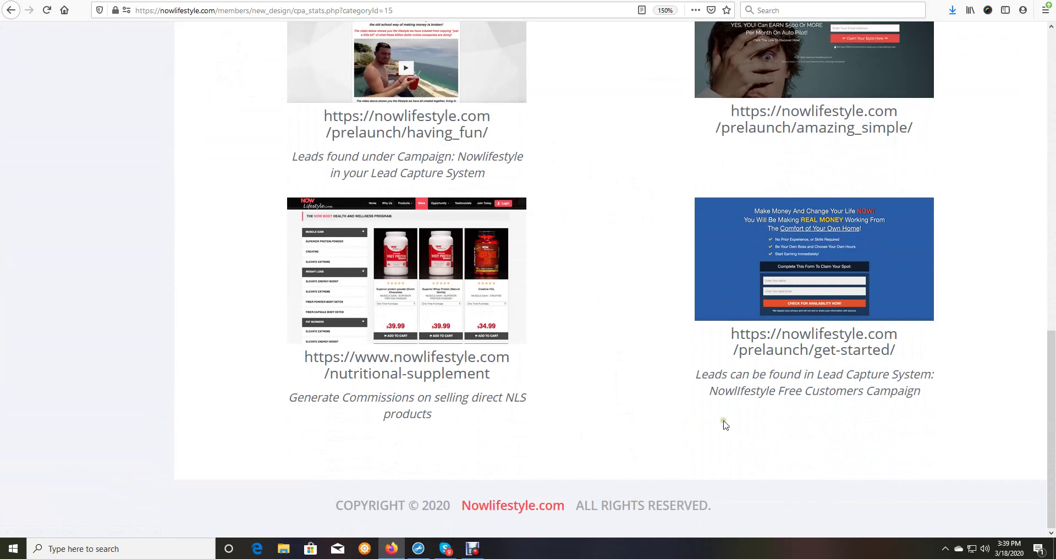
pyautogui.scroll(4, 723, 424)
pyautogui.scroll(2, 635, 401)
pyautogui.scroll(-1, 635, 401)
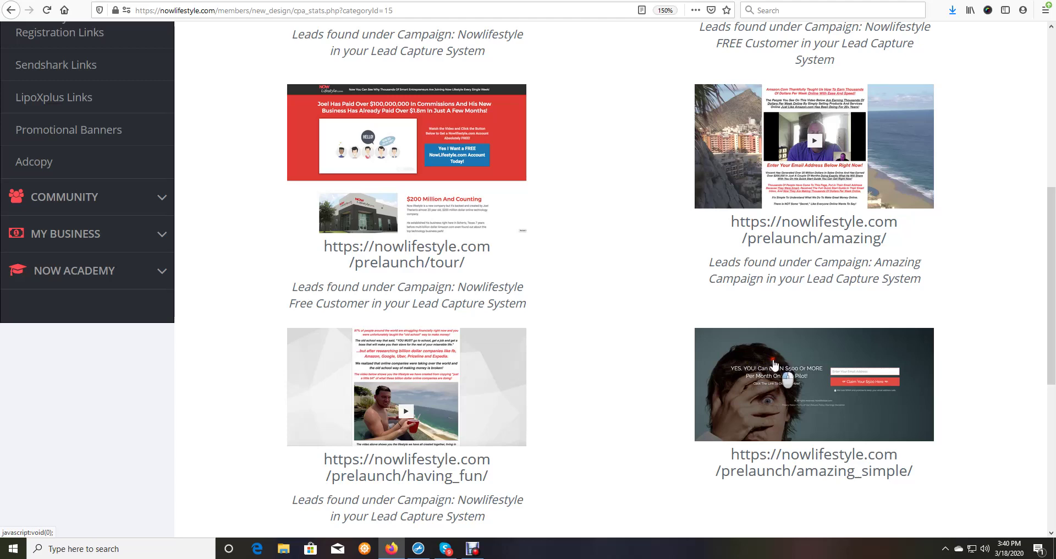
pyautogui.click(772, 360)
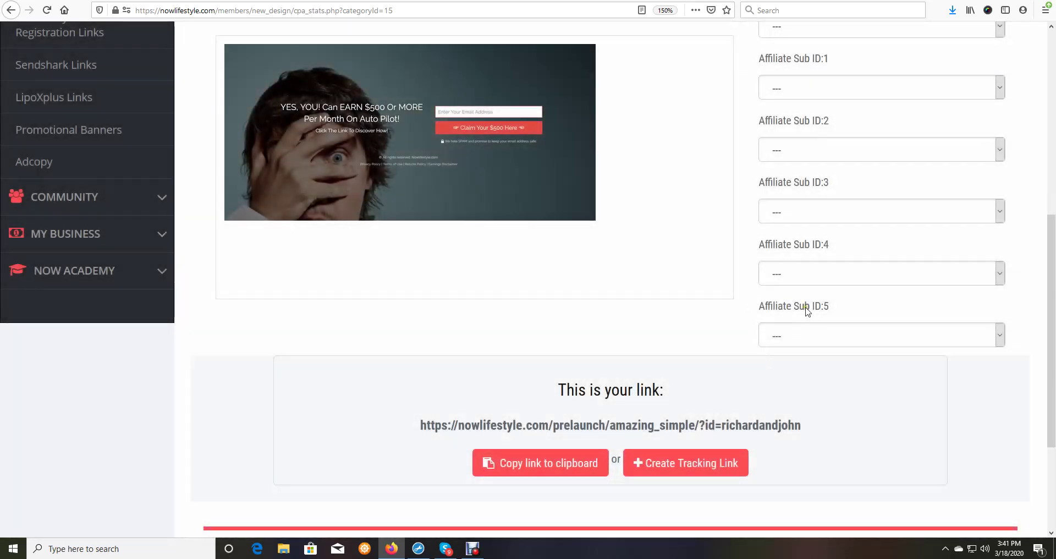
# Step: Copy the affiliate link of the amazing_simple lead page to the clipboard
pyautogui.scroll(-3, 587, 273)
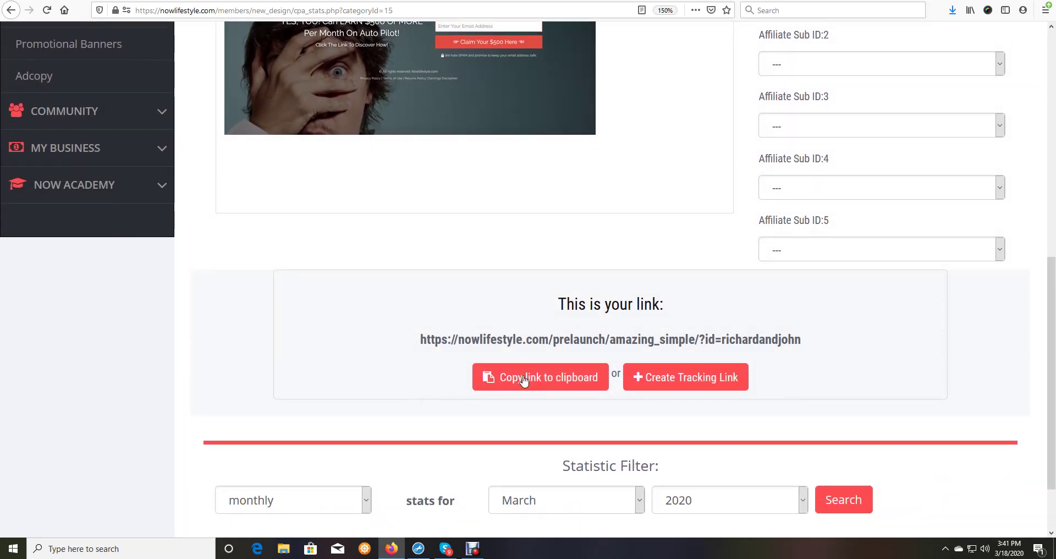
pyautogui.scroll(3, 523, 380)
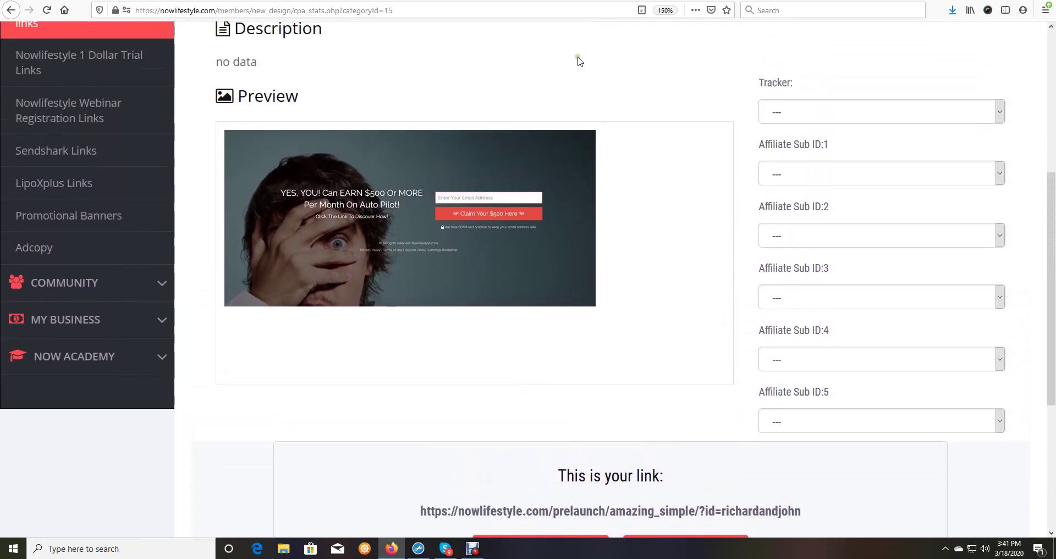
pyautogui.scroll(-3, 497, 339)
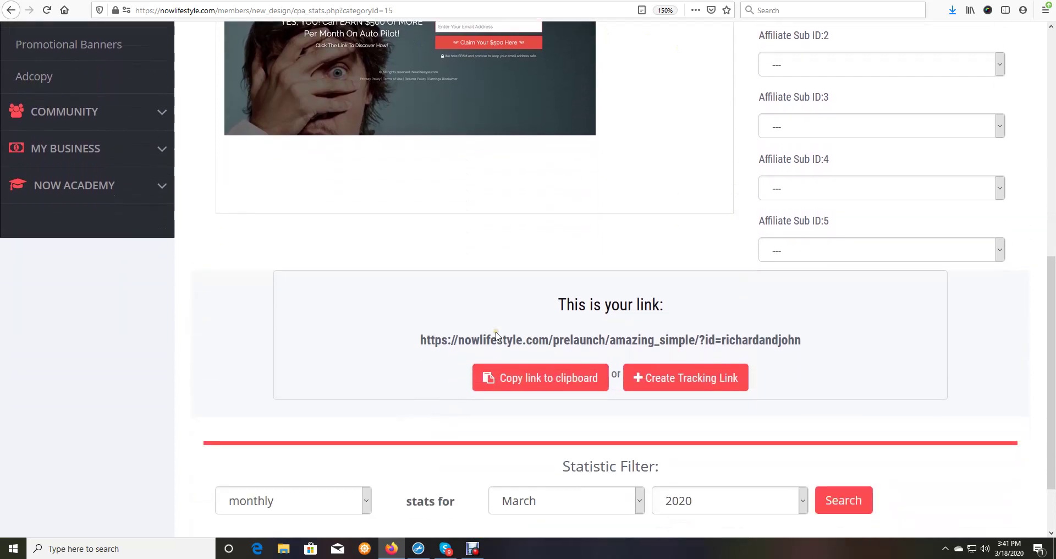
pyautogui.click(542, 376)
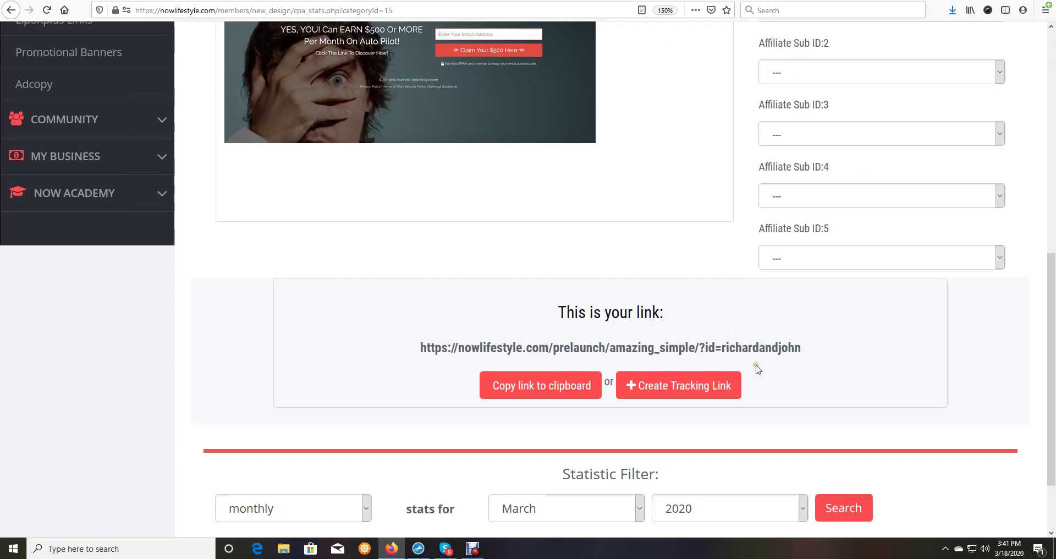
pyautogui.scroll(5, 753, 365)
# Step: Switch back to the Udimi site, open the saved ad texts and look through the existing swipes
pyautogui.hotkey('ctrl', 'Tab')
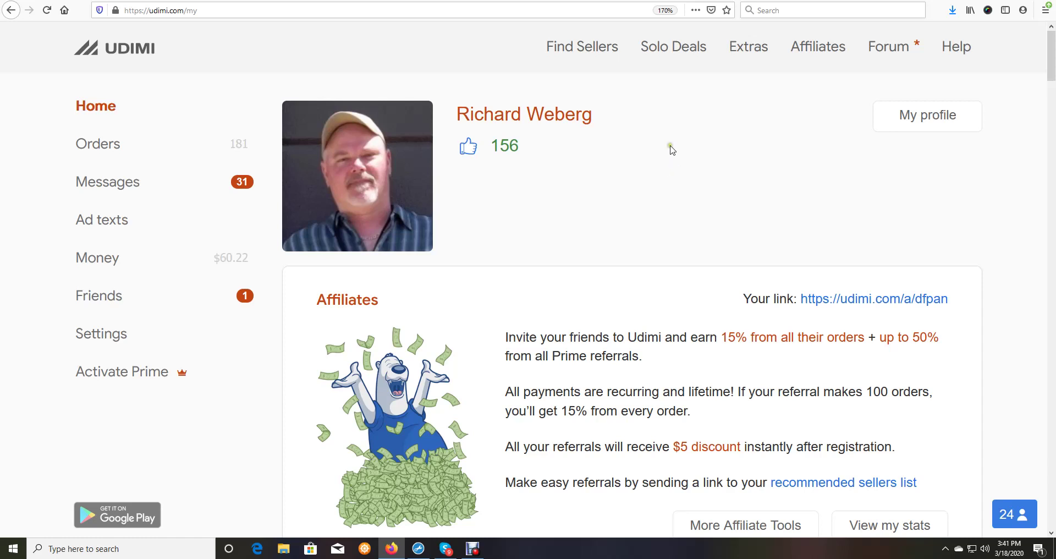
pyautogui.click(112, 221)
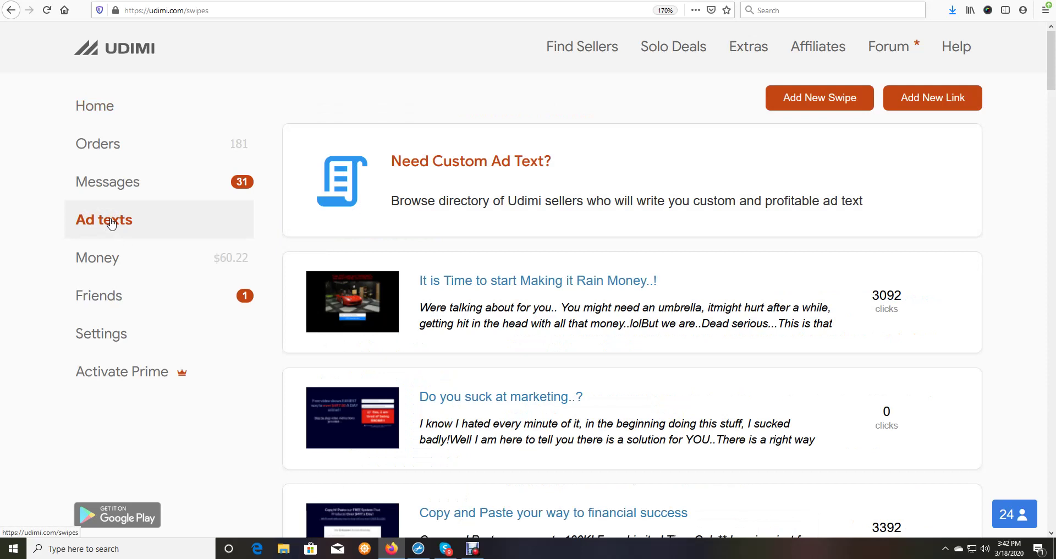
pyautogui.scroll(-5, 572, 192)
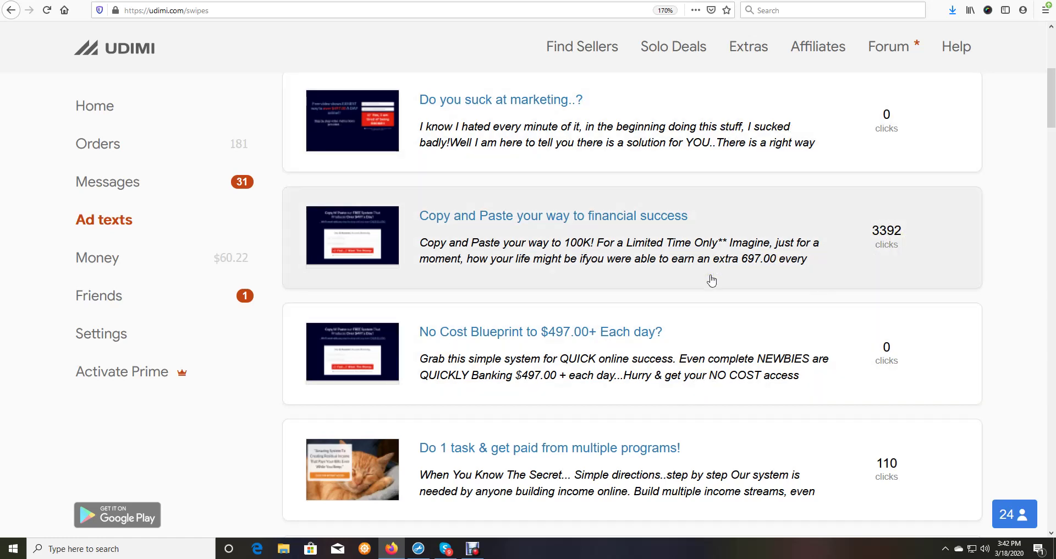
pyautogui.scroll(-5, 711, 280)
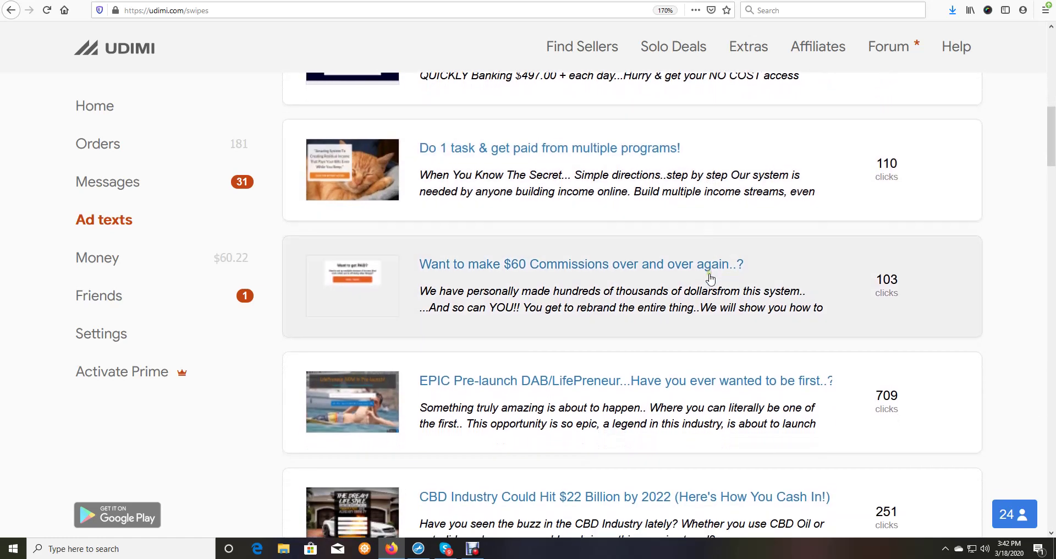
# Step: Look through more of the saved ad texts and check the amazing_simple affiliate link on the Nowlifestyle page before returning to Udimi
pyautogui.scroll(-5, 710, 279)
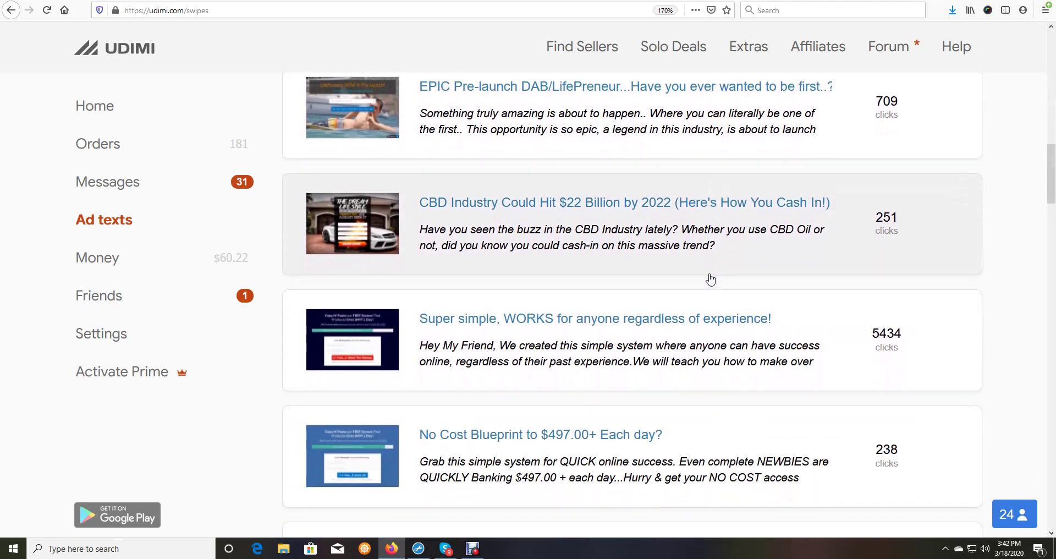
pyautogui.scroll(-2, 710, 279)
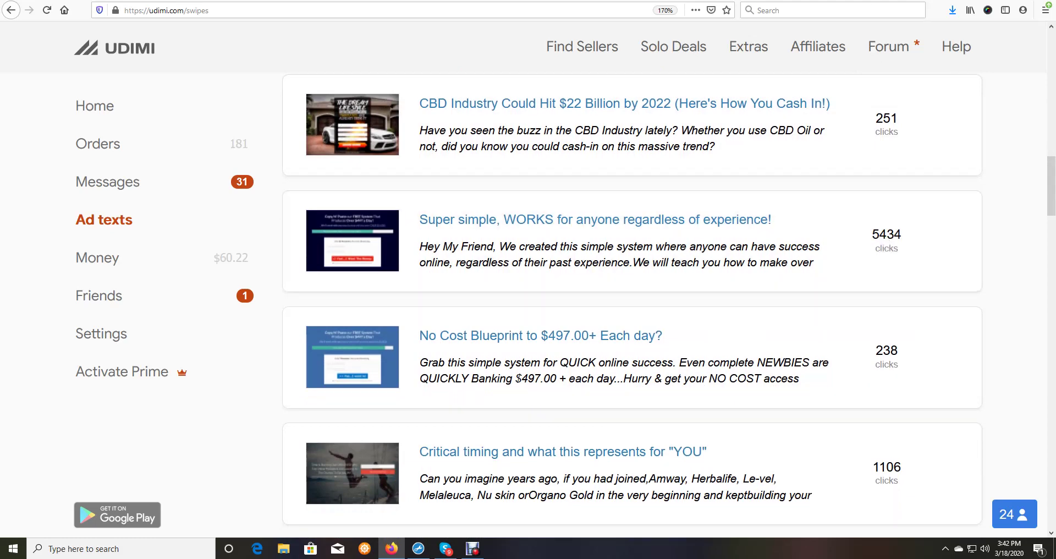
pyautogui.hotkey('ctrl', 'Tab')
pyautogui.scroll(-4, 785, 290)
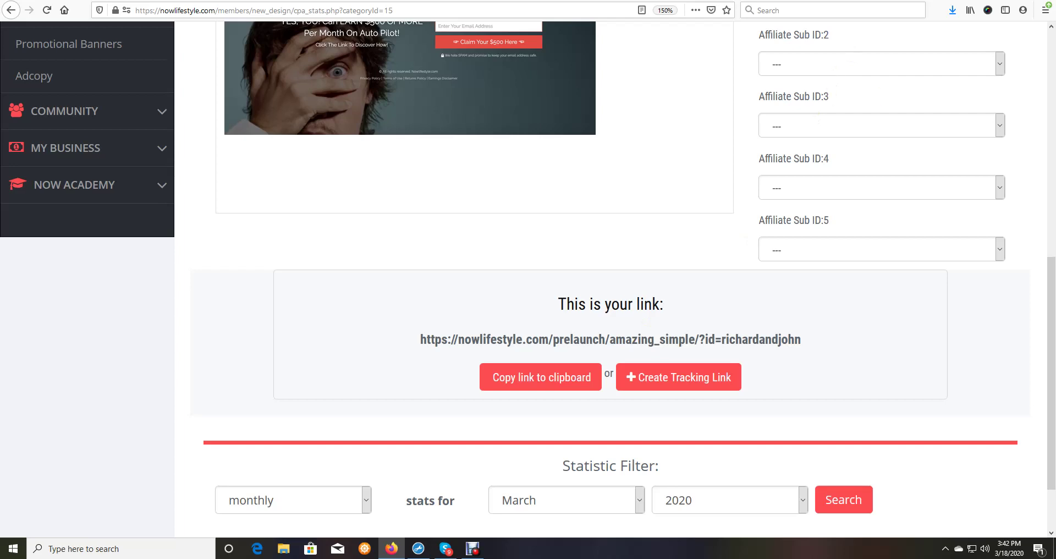
pyautogui.hotkey('ctrl', 'Tab')
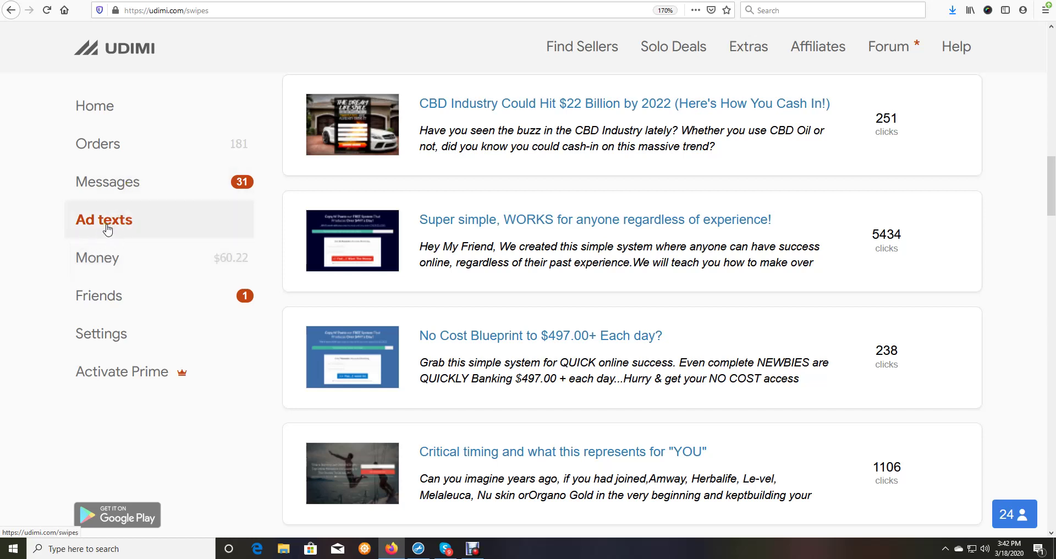
# Step: Open a blank form for a new swipe and look at its subject and text fields
pyautogui.scroll(5, 427, 271)
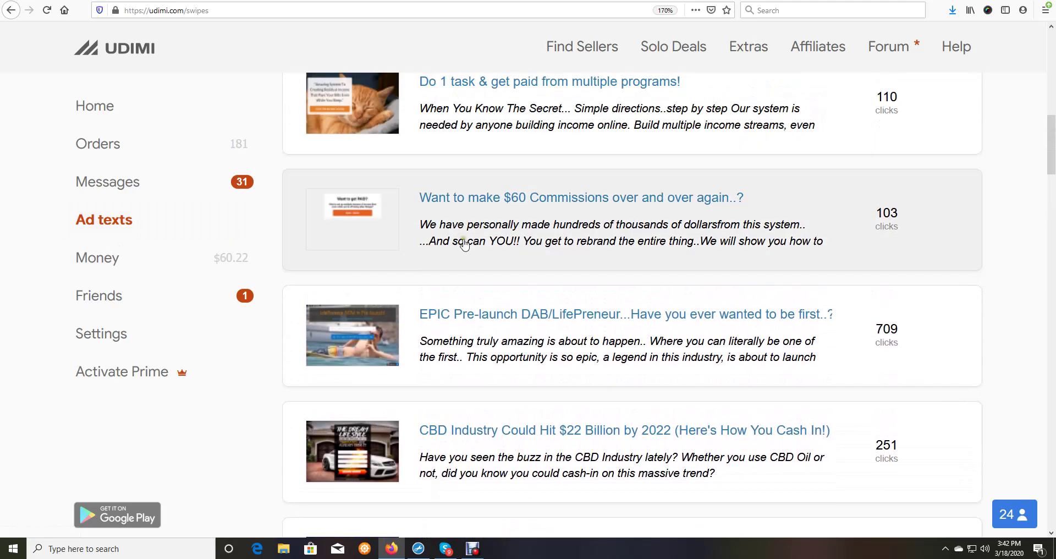
pyautogui.scroll(1, 549, 257)
pyautogui.scroll(3, 539, 264)
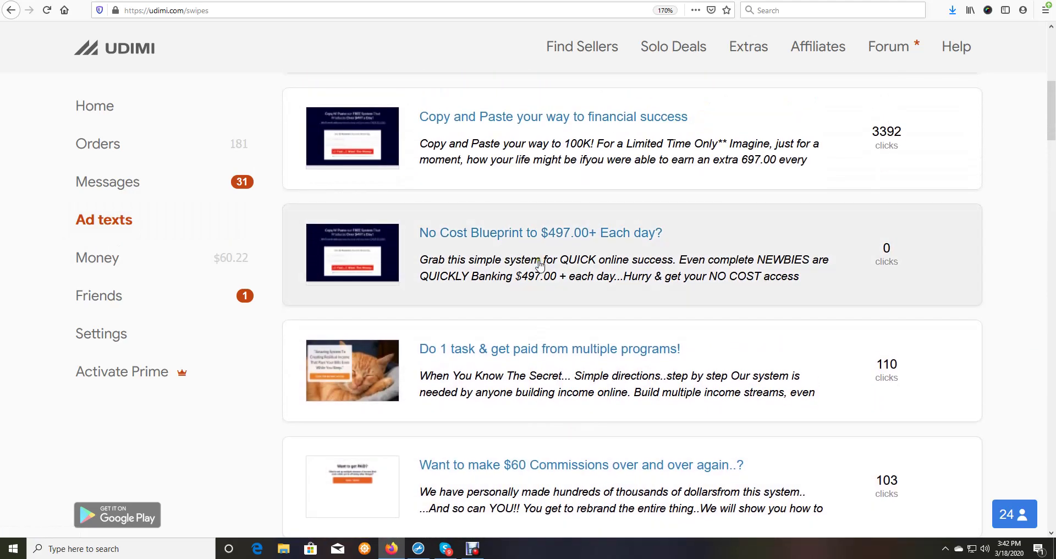
pyautogui.scroll(6, 539, 264)
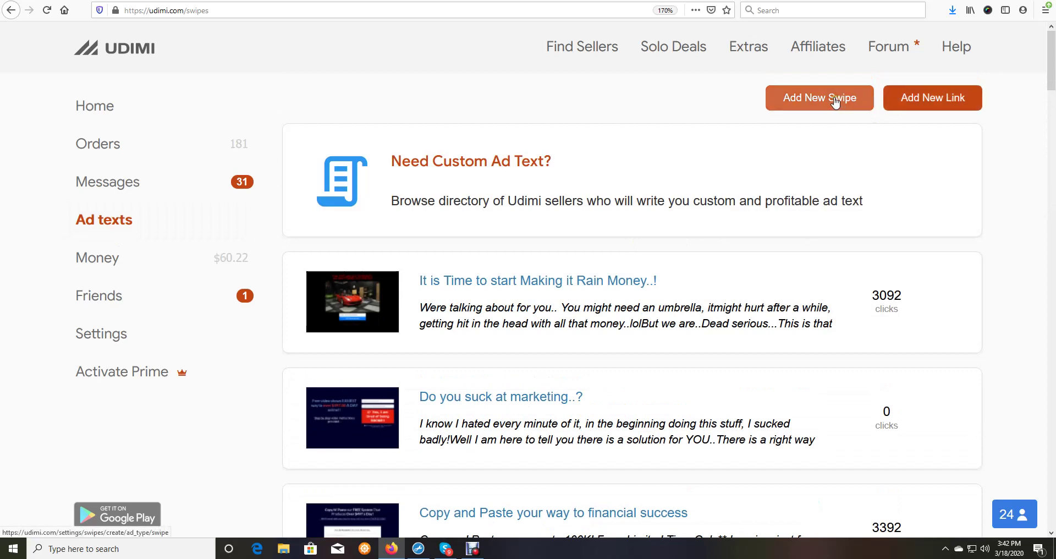
pyautogui.click(835, 102)
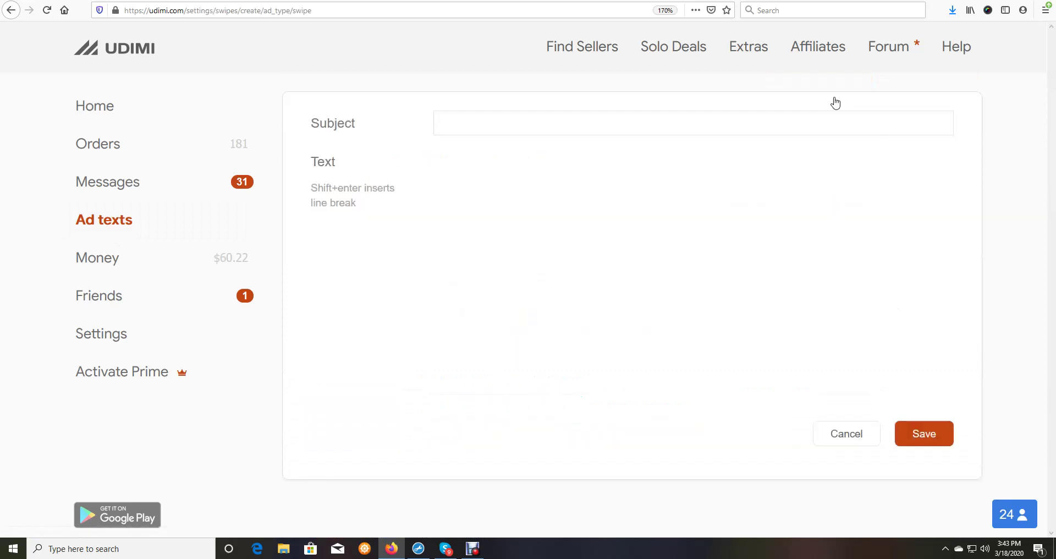
pyautogui.click(472, 118)
pyautogui.click(470, 201)
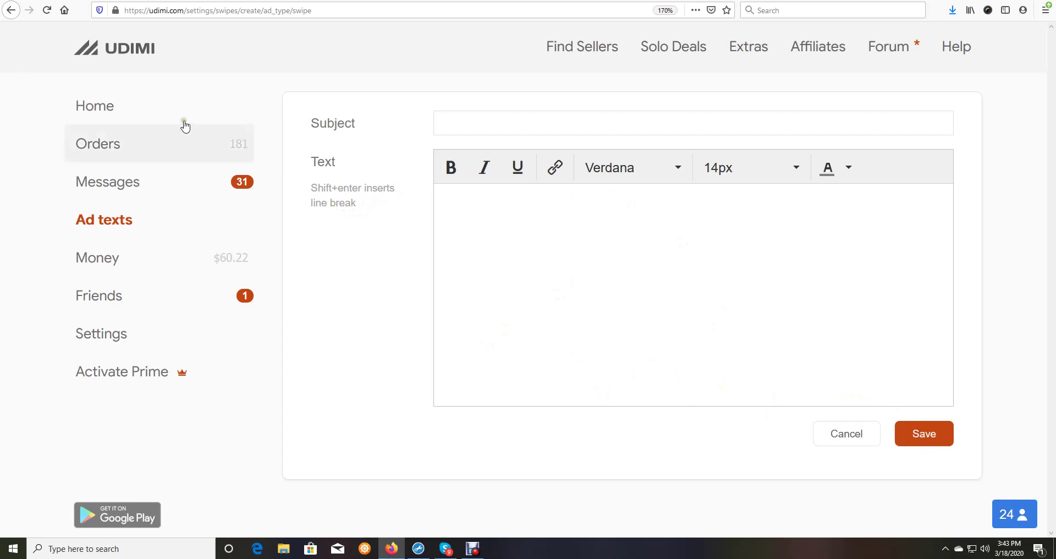
# Step: Open the Udimi seller search and examine the listed sellers' click prices, sales percentages and ratings
pyautogui.click(579, 43)
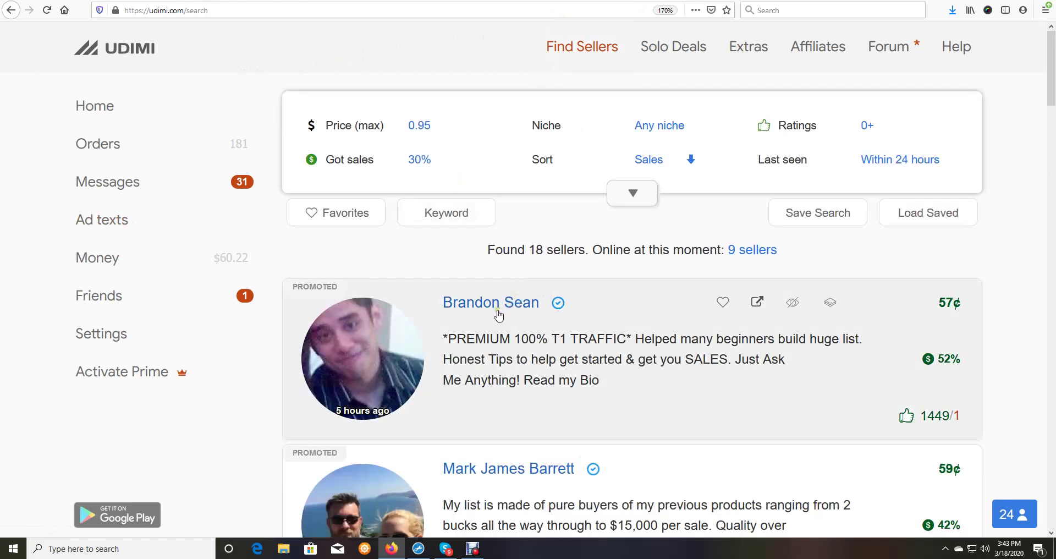
pyautogui.scroll(-20, 498, 315)
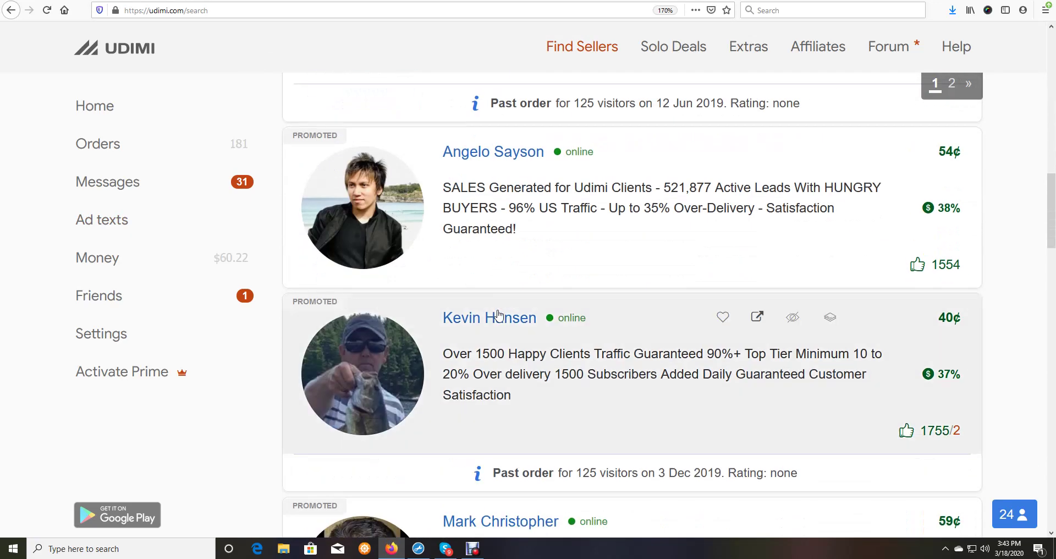
pyautogui.scroll(-3, 499, 314)
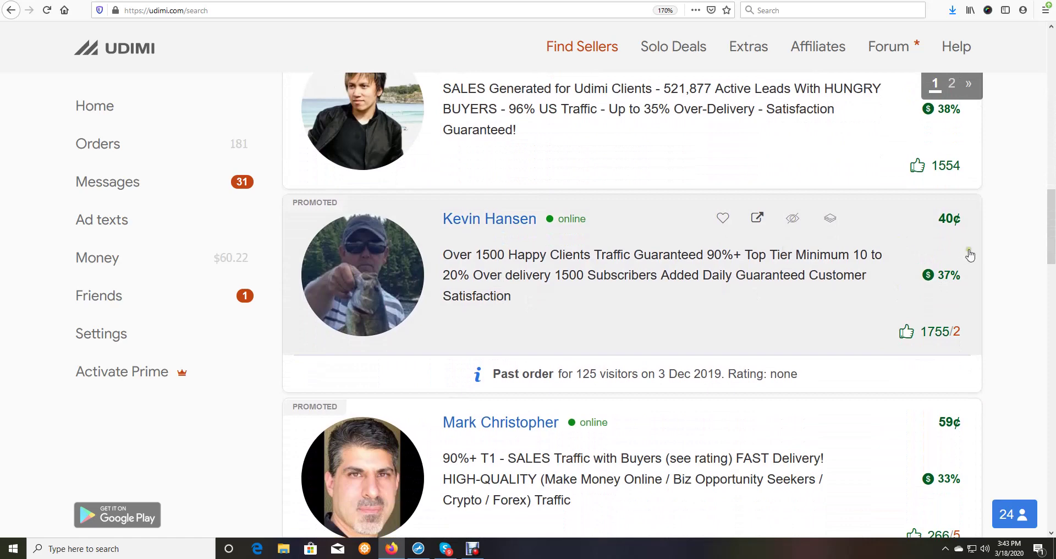
pyautogui.scroll(-2, 606, 248)
pyautogui.scroll(-10, 607, 248)
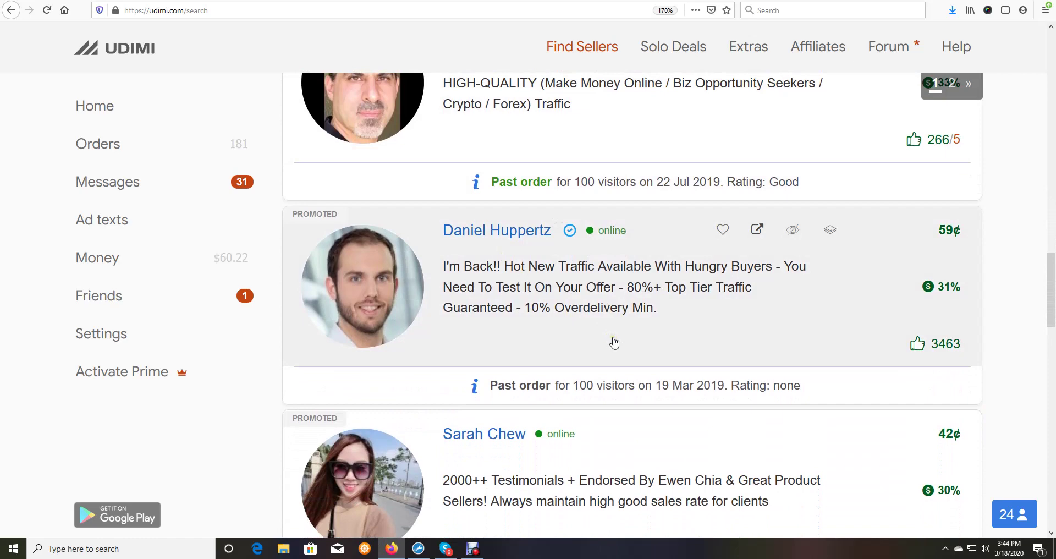
pyautogui.scroll(-12, 615, 342)
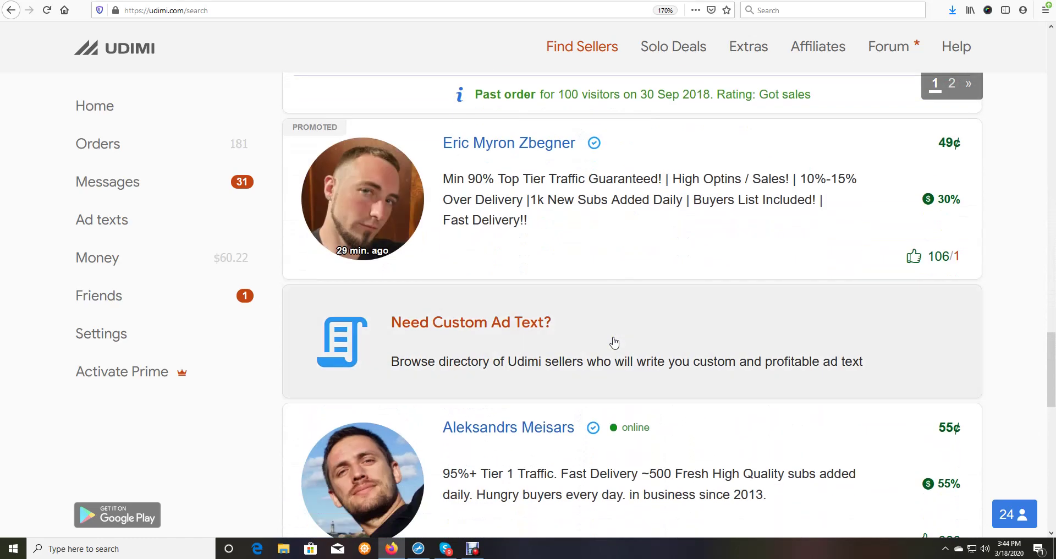
pyautogui.scroll(-7, 614, 342)
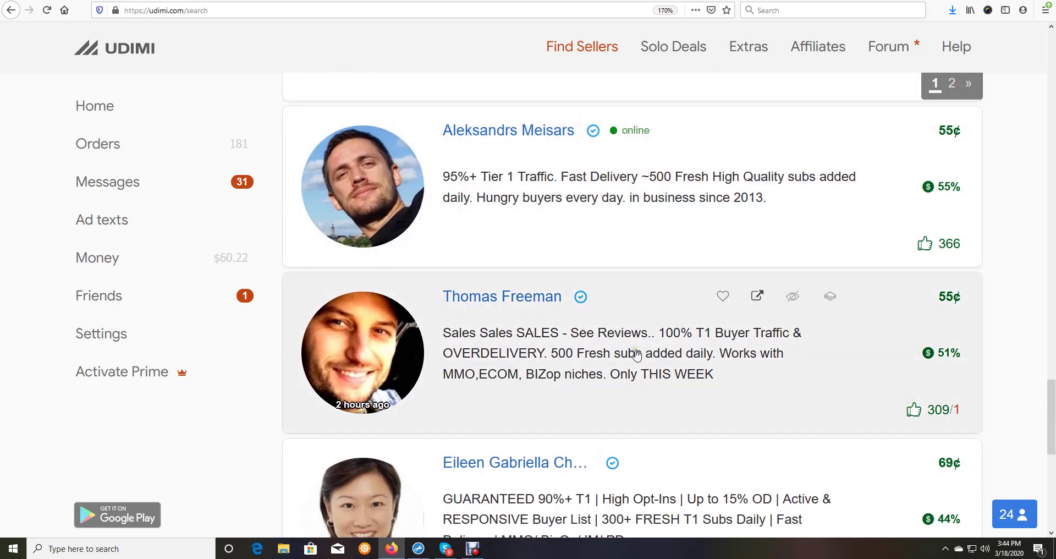
pyautogui.scroll(-20, 637, 355)
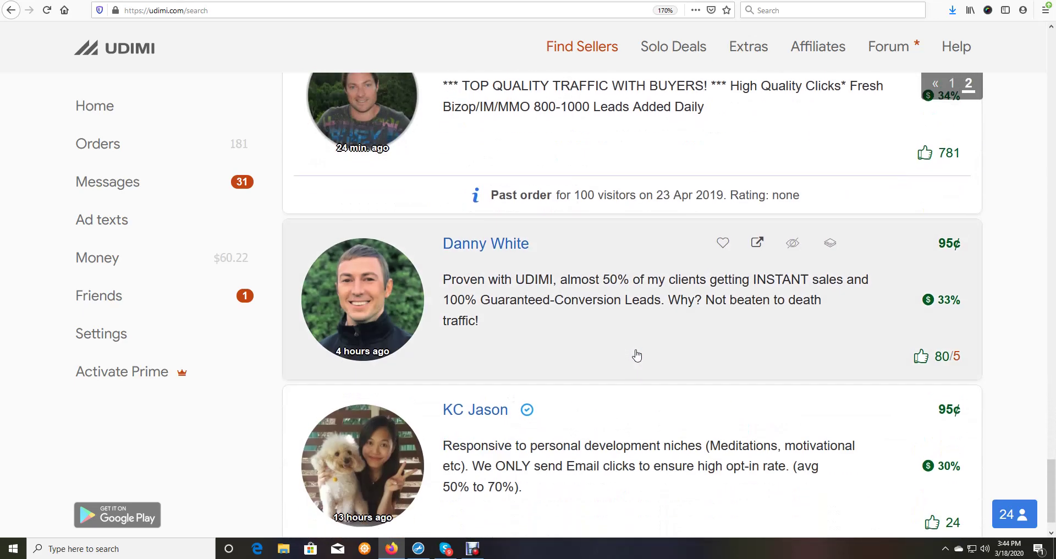
pyautogui.scroll(20, 637, 354)
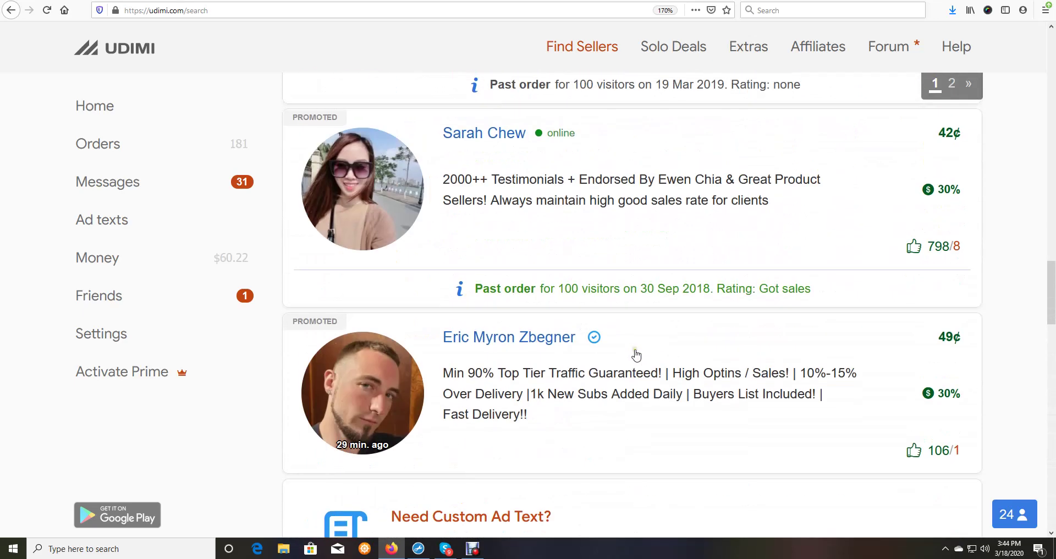
pyautogui.scroll(10, 637, 354)
# Step: Open the solo deals listing and browse the discounted traffic offers down to its second page
pyautogui.click(688, 50)
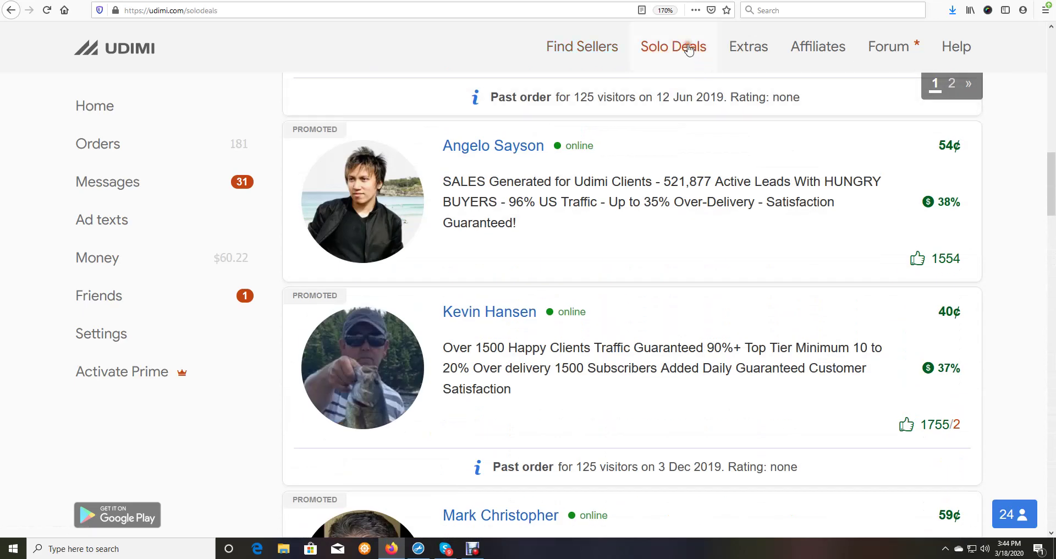
pyautogui.scroll(-5, 662, 319)
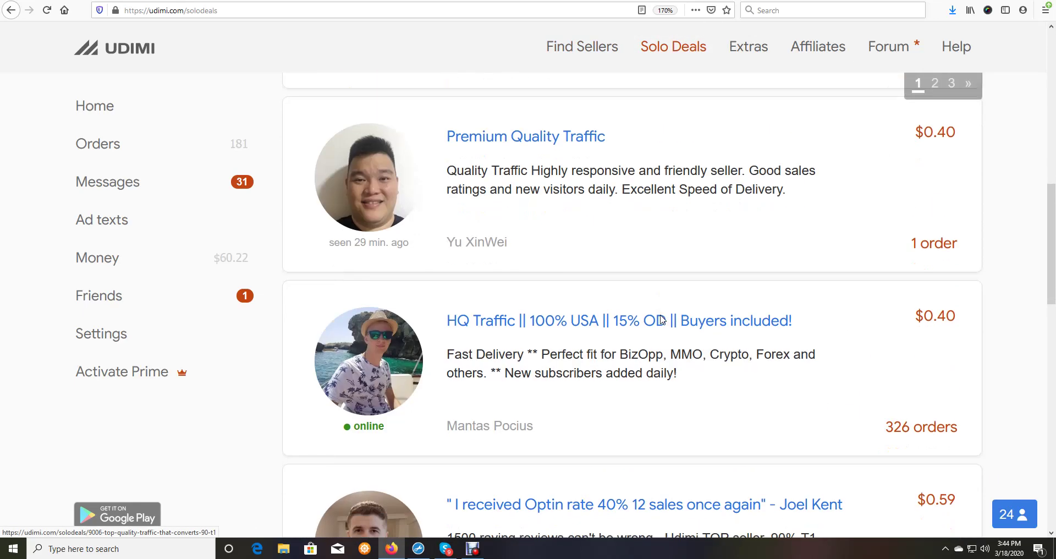
pyautogui.scroll(-10, 661, 319)
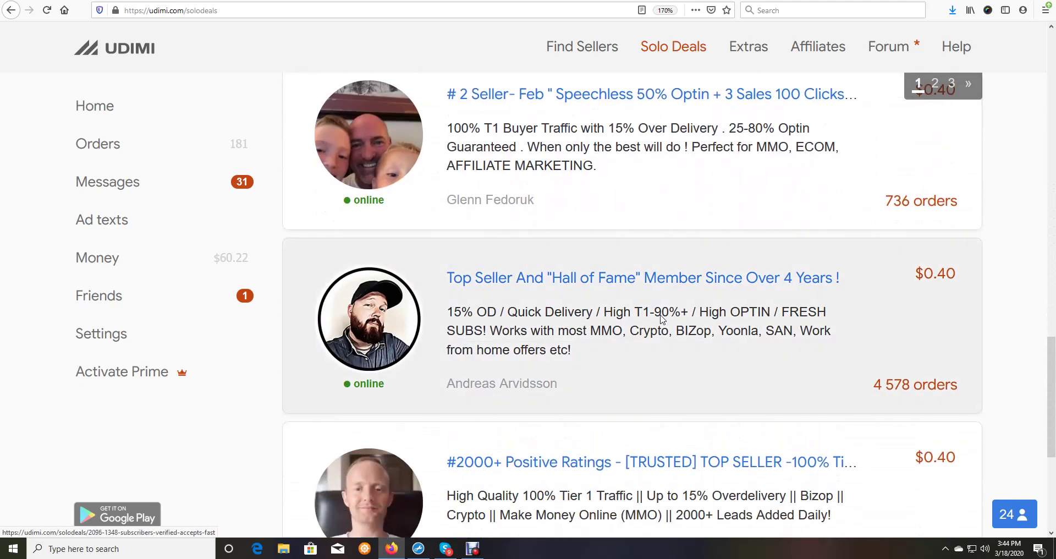
pyautogui.scroll(-8, 662, 319)
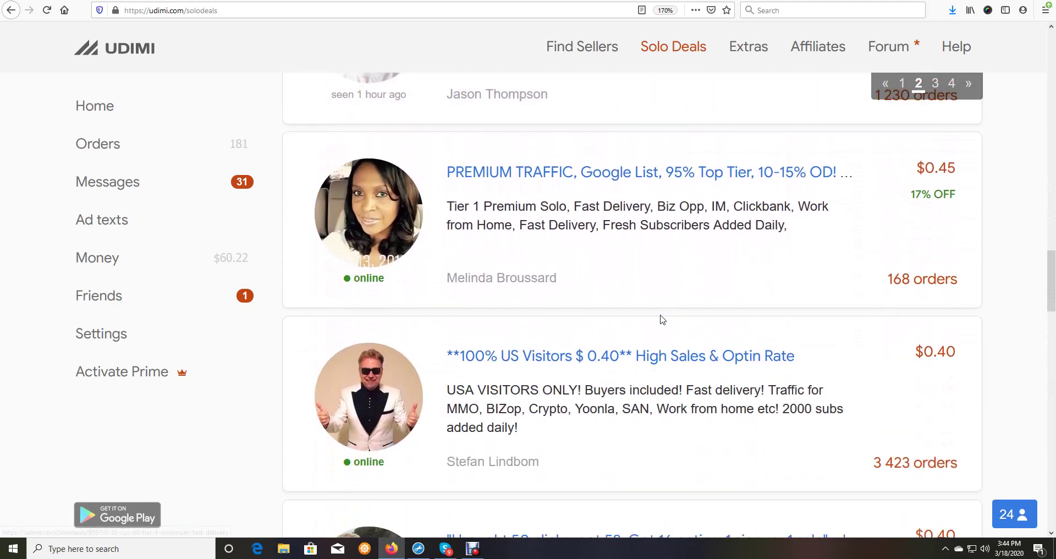
pyautogui.scroll(-2, 593, 348)
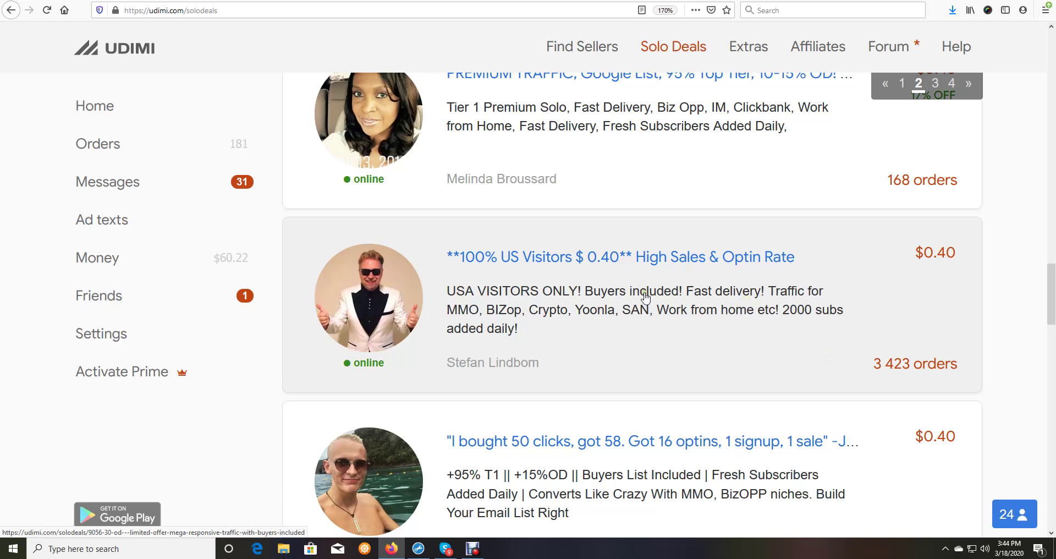
# Step: Compare the click prices and order counts of the solo deals on the first two pages
pyautogui.scroll(3, 646, 297)
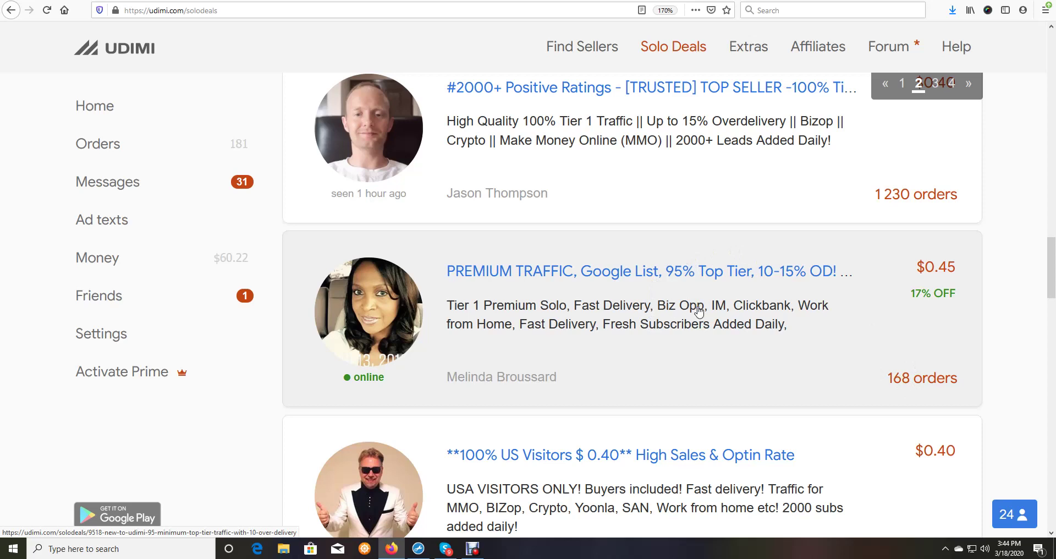
pyautogui.scroll(3, 698, 311)
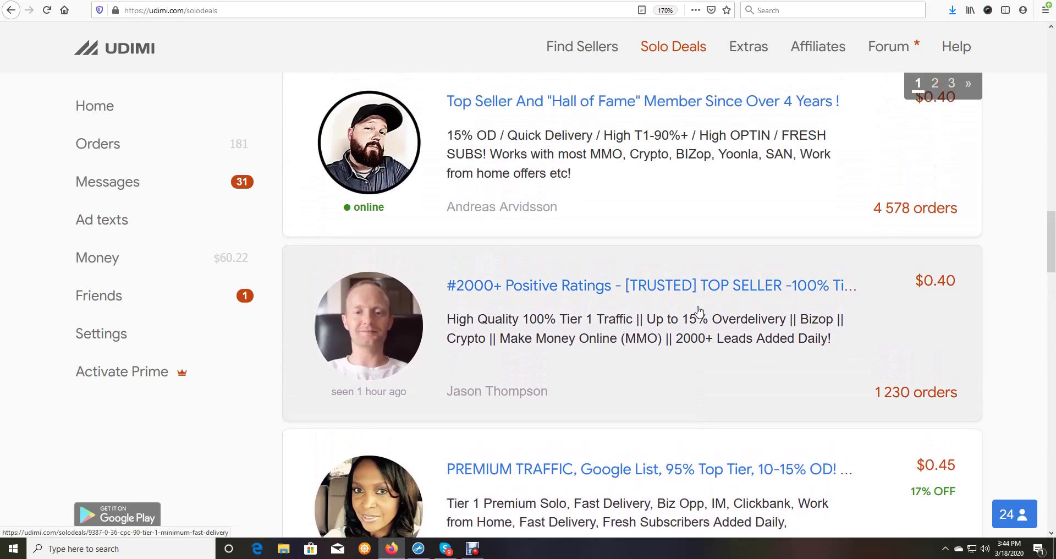
pyautogui.scroll(2, 715, 311)
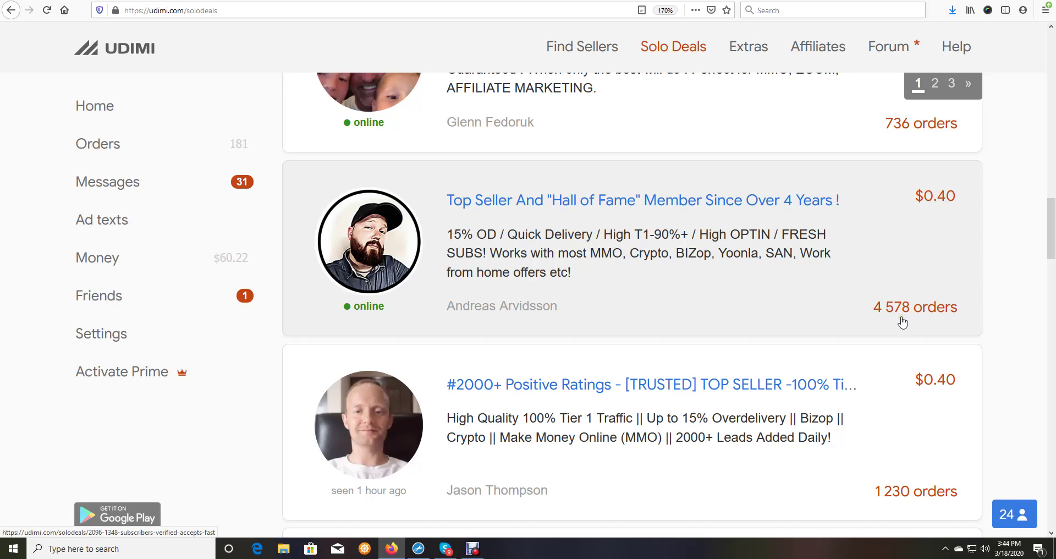
pyautogui.scroll(-2, 902, 322)
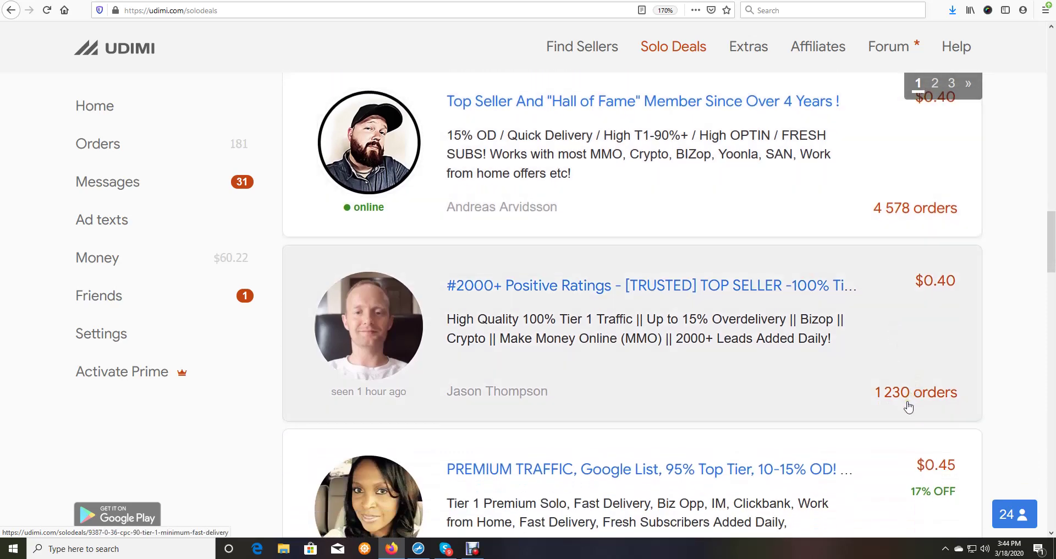
pyautogui.scroll(6, 880, 399)
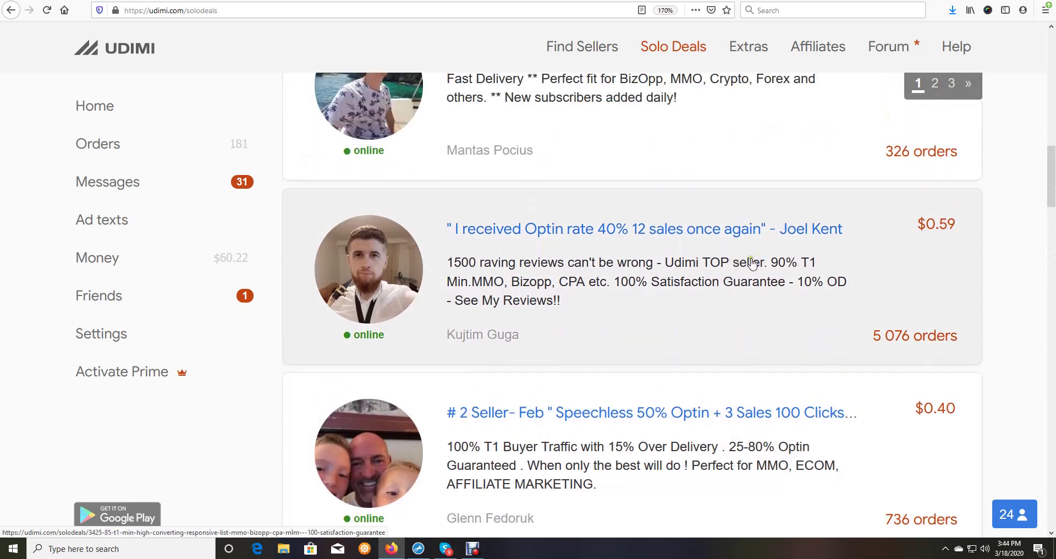
pyautogui.scroll(3, 752, 263)
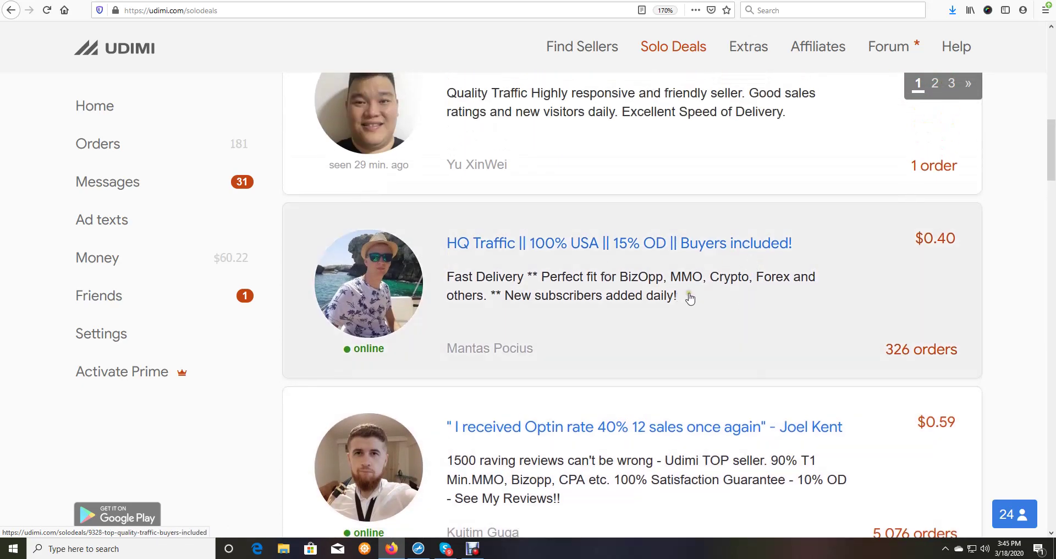
pyautogui.scroll(4, 721, 299)
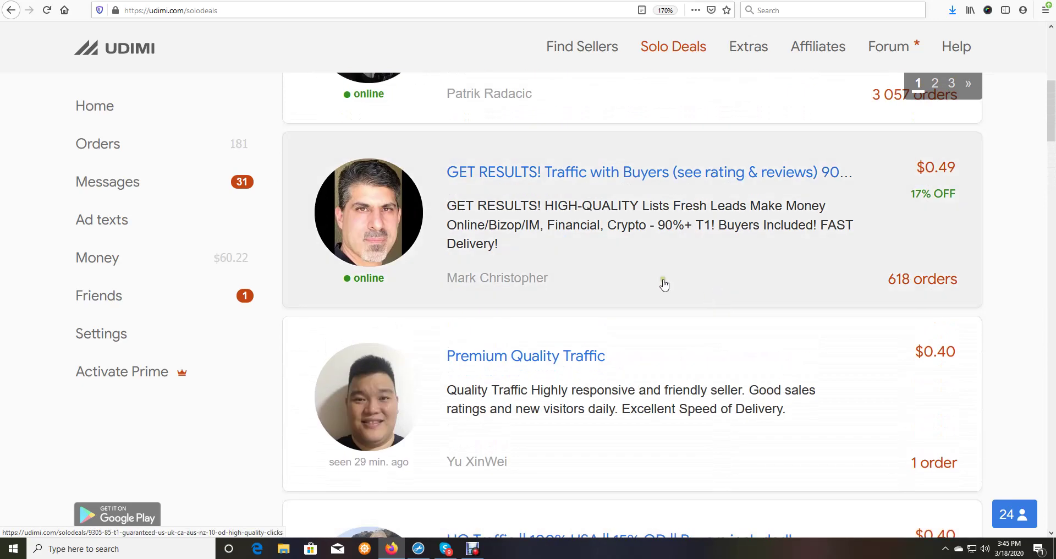
pyautogui.scroll(-12, 664, 285)
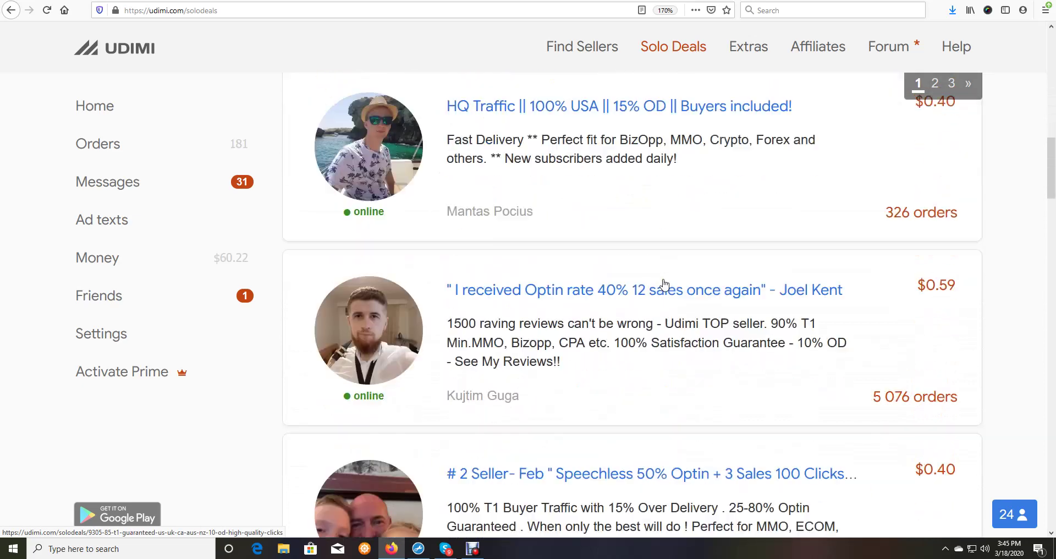
pyautogui.scroll(-6, 665, 285)
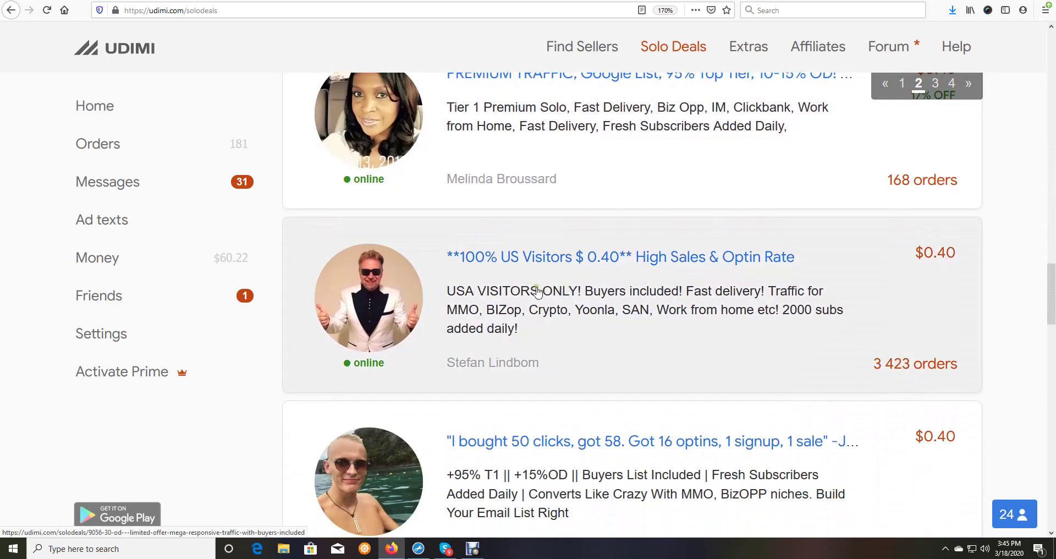
# Step: Open the "100% US Visitors $ 0.40 High Sales & Optin Rate" deal and review its past orders and the order form's ad text
pyautogui.click(538, 290)
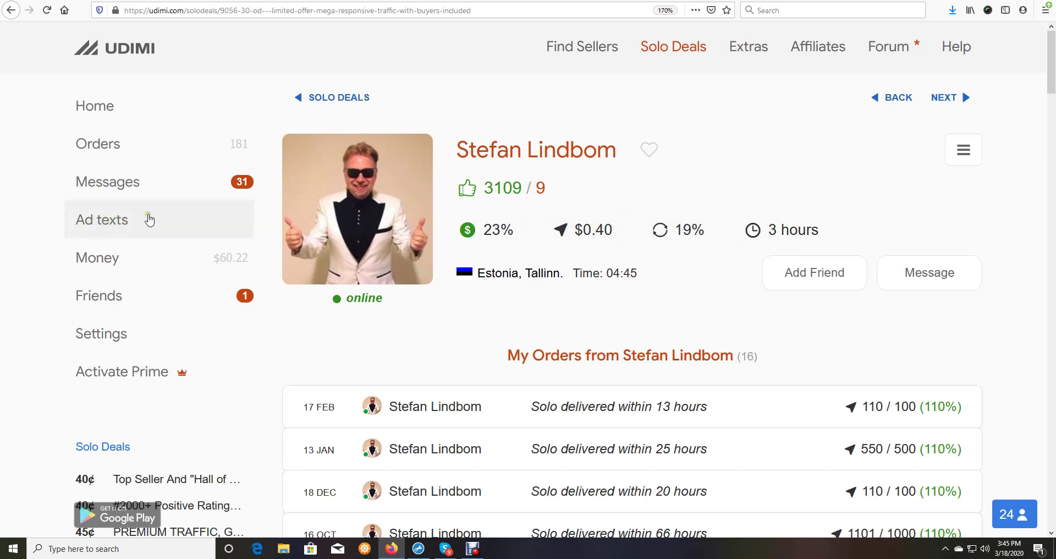
pyautogui.scroll(-7, 674, 228)
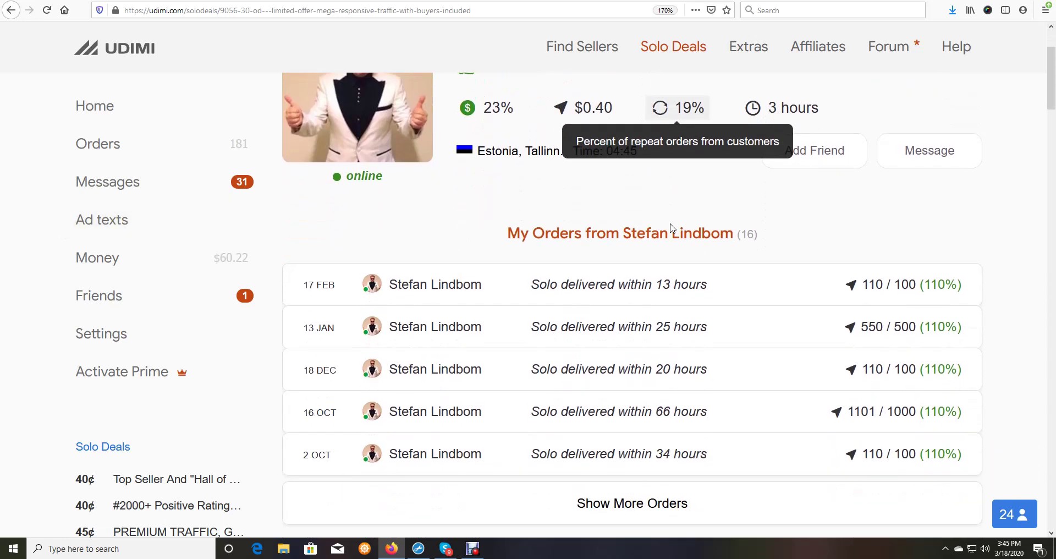
pyautogui.scroll(-7, 671, 229)
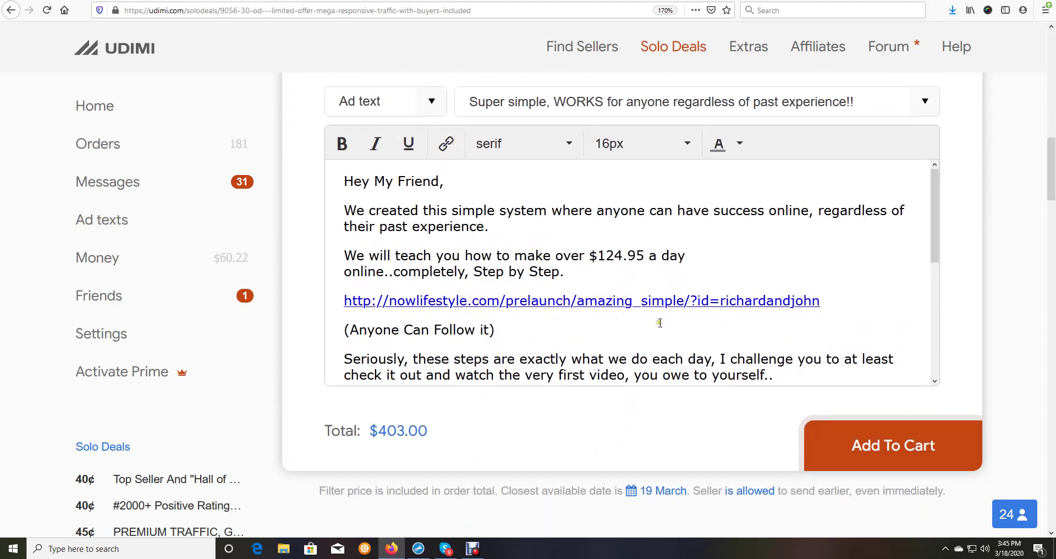
pyautogui.scroll(-1, 625, 312)
pyautogui.scroll(-4, 625, 311)
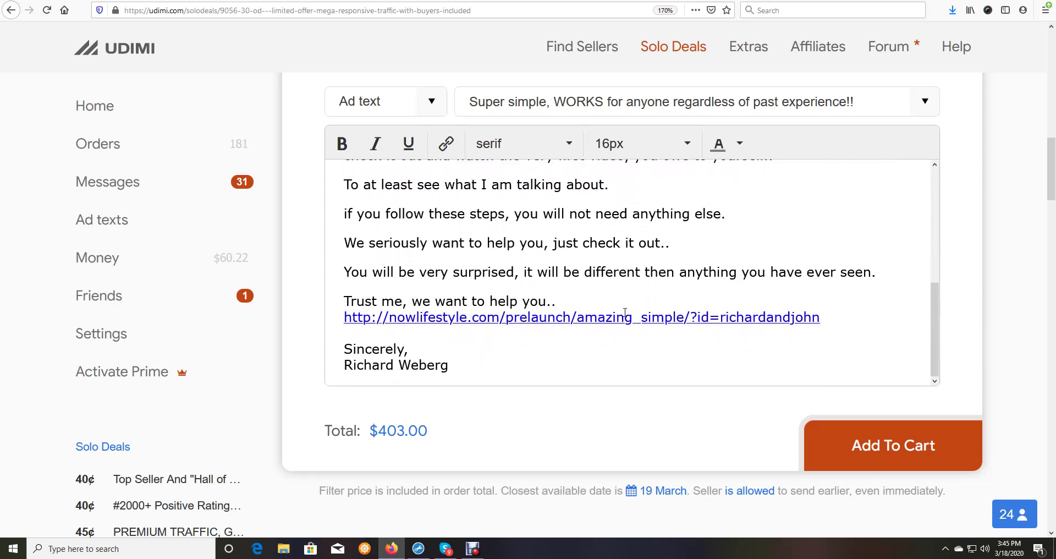
# Step: Try order sizes of 225 and 175 visitors for the solo deal and check each order total
pyautogui.scroll(5, 629, 312)
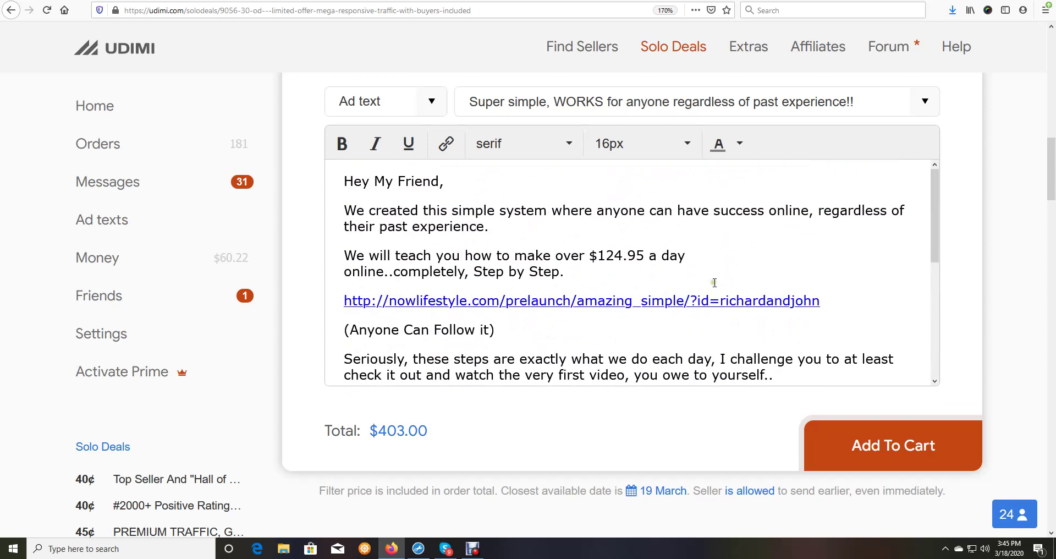
pyautogui.scroll(5, 695, 316)
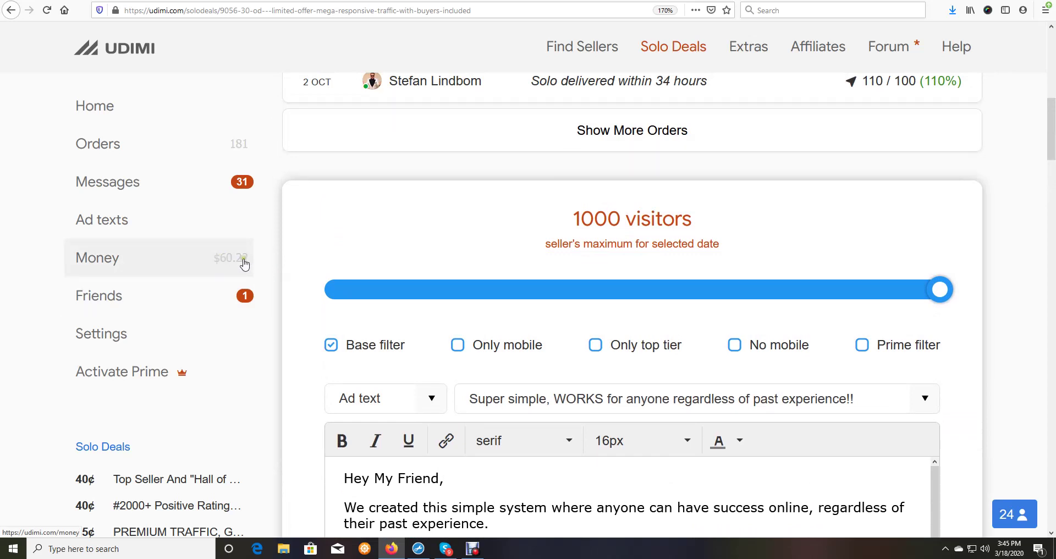
pyautogui.moveTo(945, 291); pyautogui.dragTo(439, 289)
pyautogui.scroll(-7, 582, 310)
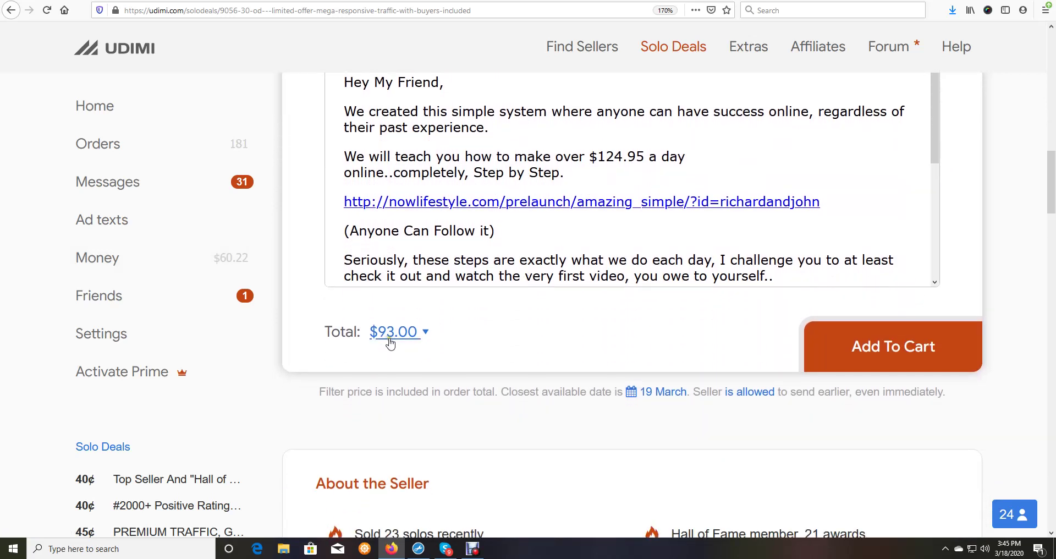
pyautogui.scroll(4, 465, 361)
pyautogui.scroll(2, 464, 360)
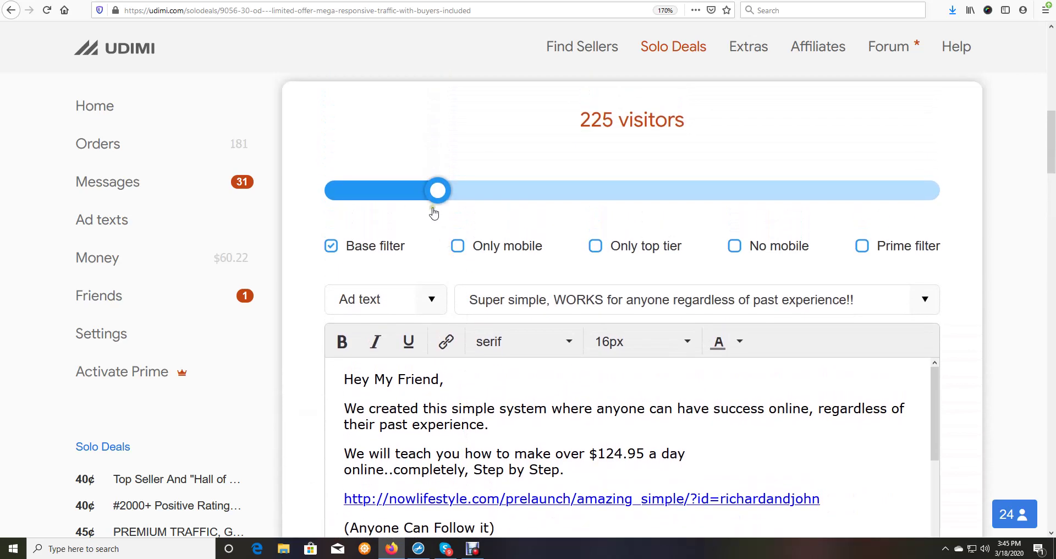
pyautogui.moveTo(437, 191); pyautogui.dragTo(414, 187)
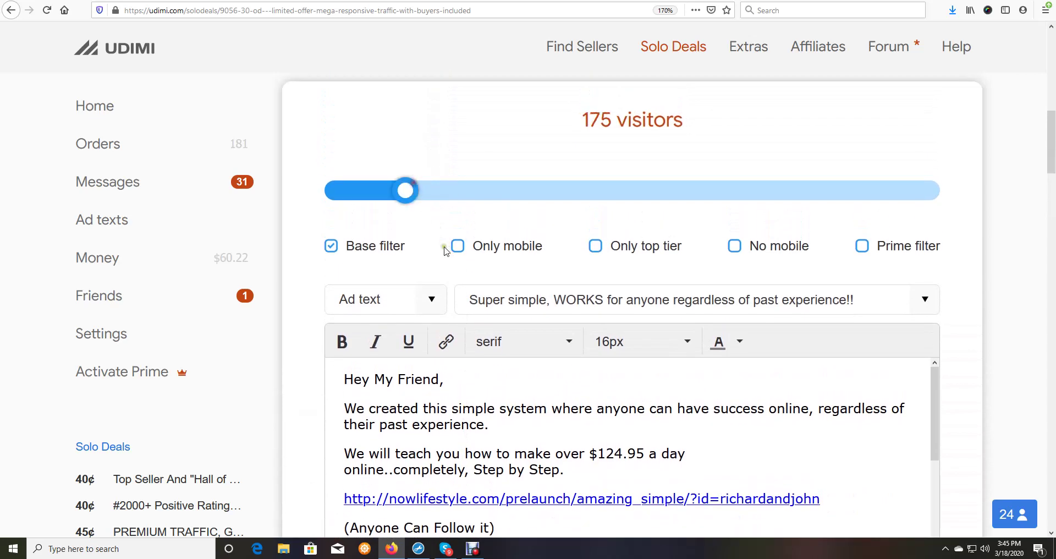
pyautogui.scroll(-5, 447, 247)
pyautogui.scroll(5, 425, 348)
# Step: Set the solo deal order to 125 visitors with the base filter and check the order total
pyautogui.moveTo(411, 194); pyautogui.dragTo(380, 191)
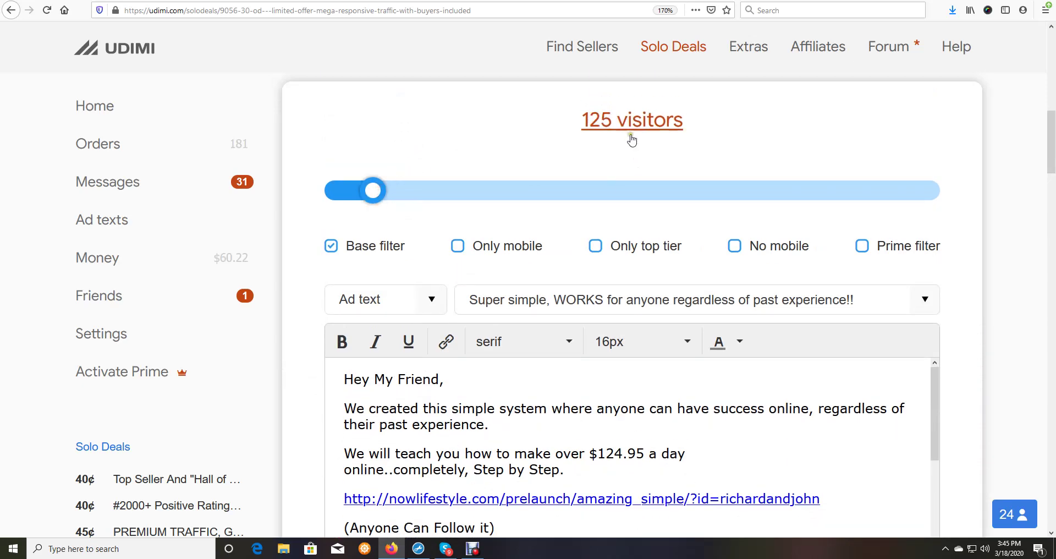
pyautogui.scroll(-3, 548, 246)
pyautogui.scroll(-1, 551, 247)
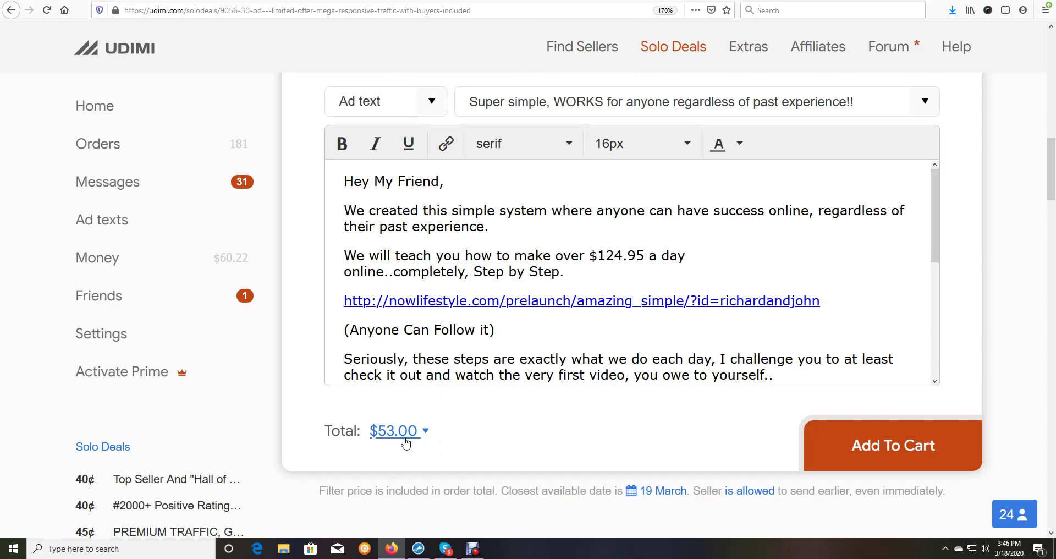
pyautogui.scroll(2, 521, 424)
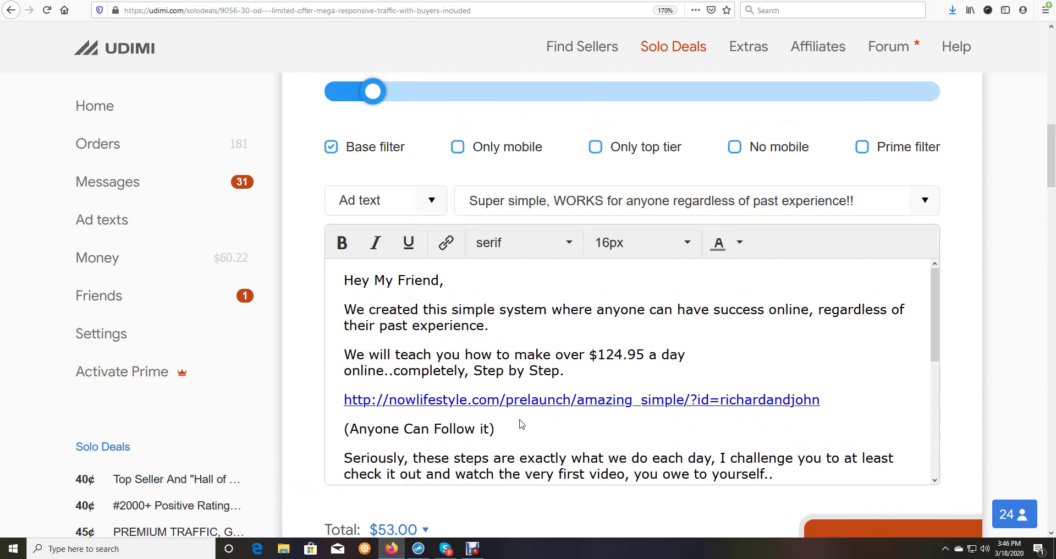
pyautogui.scroll(-2, 522, 424)
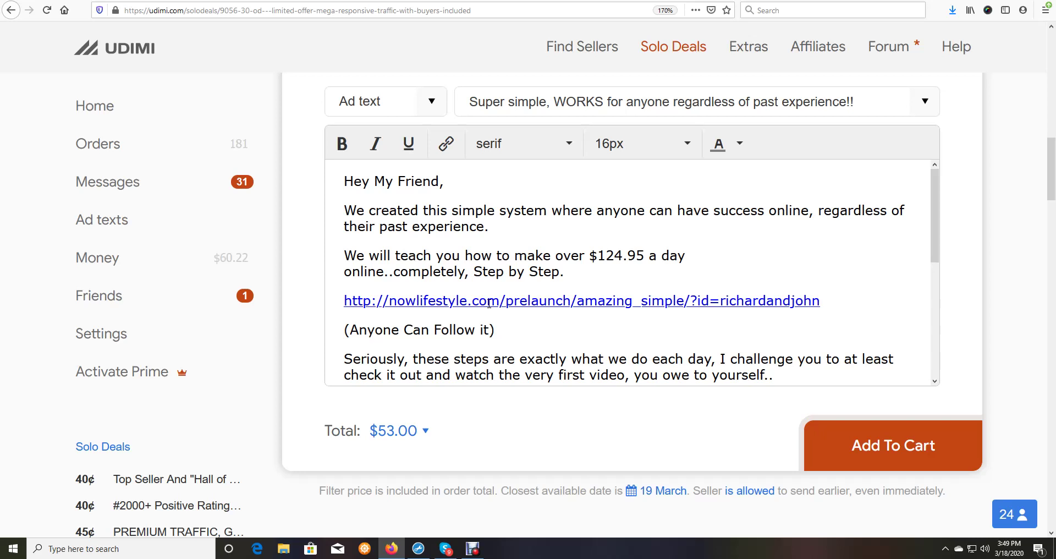
# Step: Review the ad text, add the 125-visitor order to the cart and pay for it with the account balance
pyautogui.scroll(-5, 671, 244)
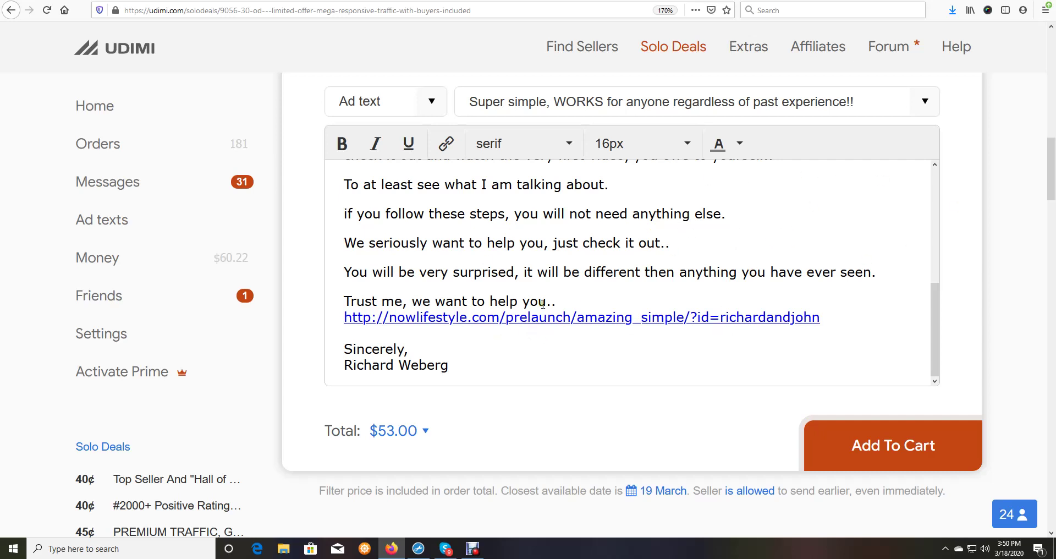
pyautogui.scroll(5, 660, 336)
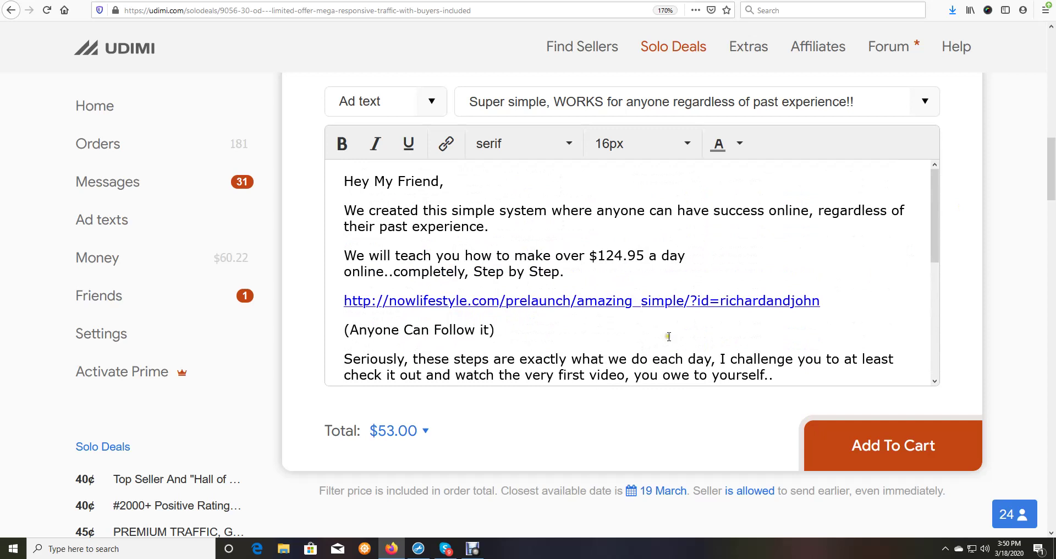
pyautogui.click(876, 447)
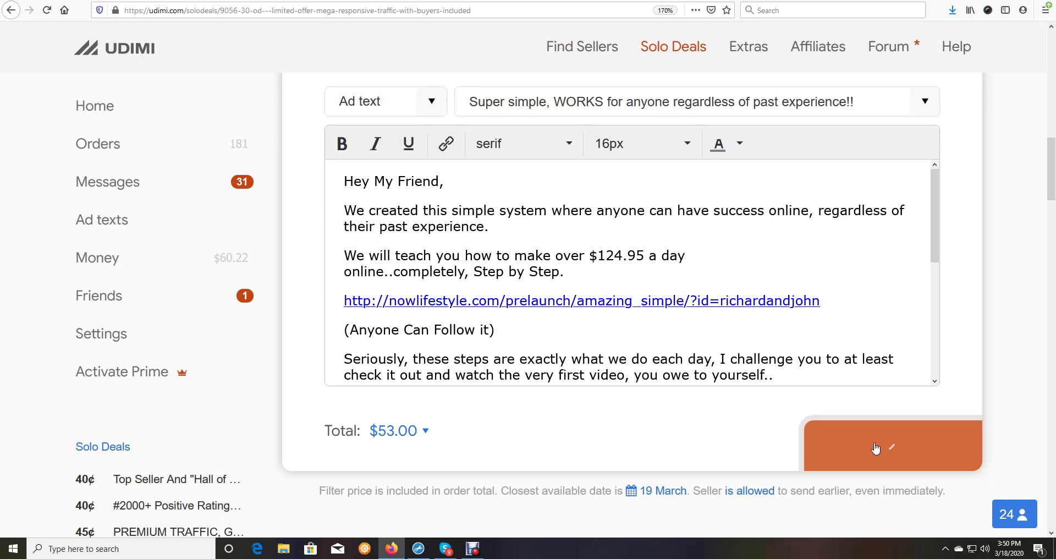
pyautogui.click(314, 49)
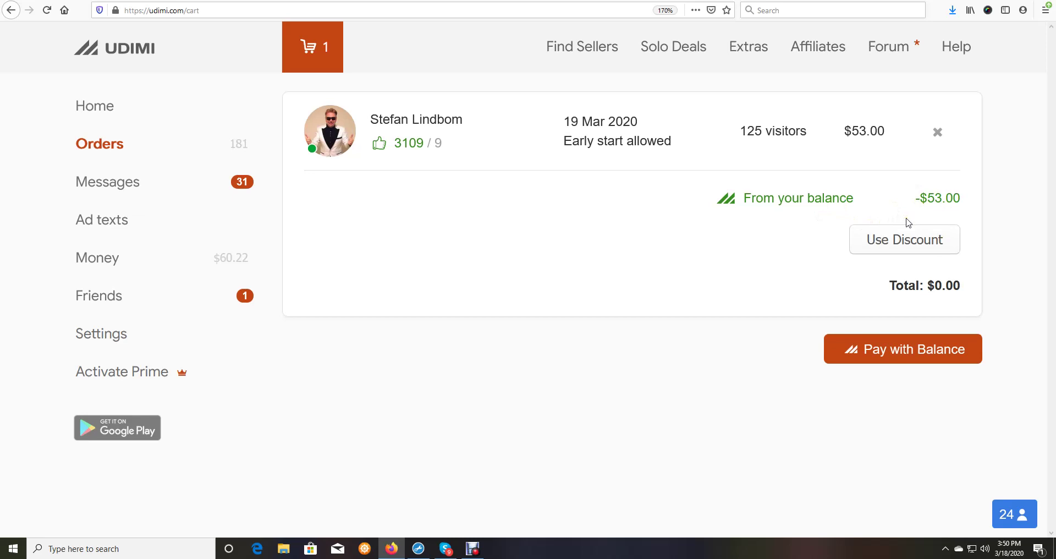
pyautogui.click(909, 352)
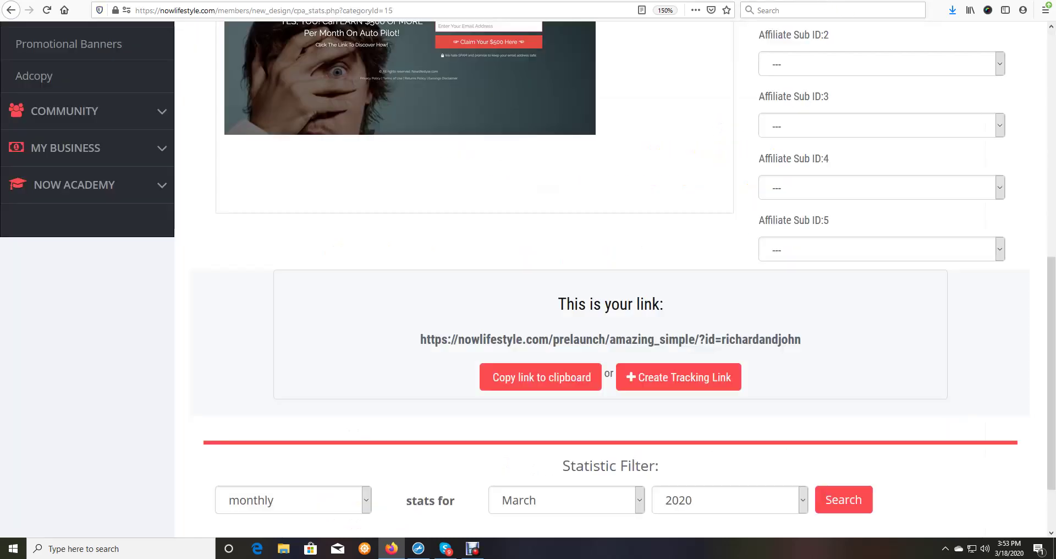
# Step: In the Nowlifestyle members area, start a new broadcast message in the Lead Capture System
pyautogui.scroll(3, 531, 270)
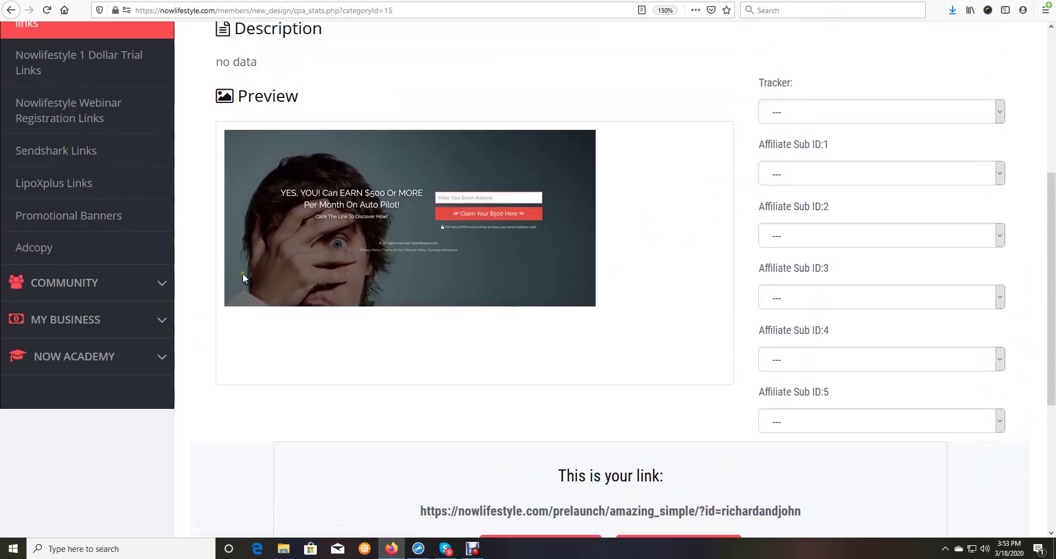
pyautogui.scroll(4, 438, 374)
pyautogui.scroll(-2, 437, 368)
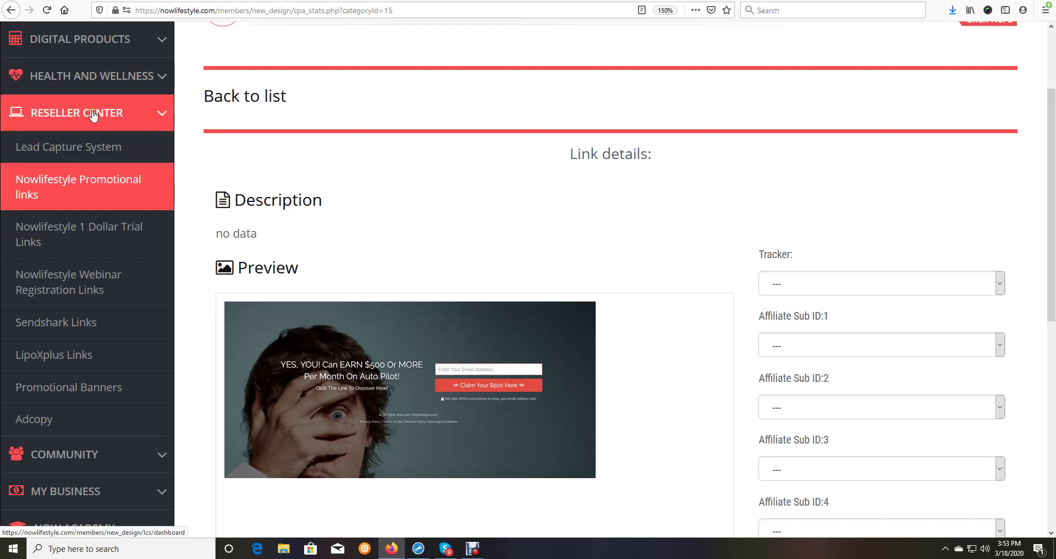
pyautogui.click(68, 148)
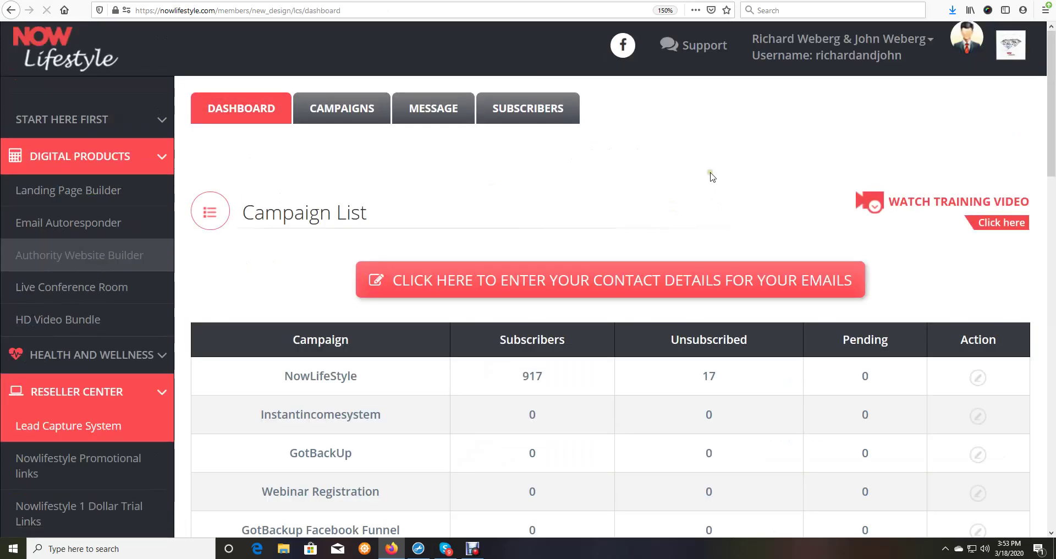
pyautogui.click(435, 108)
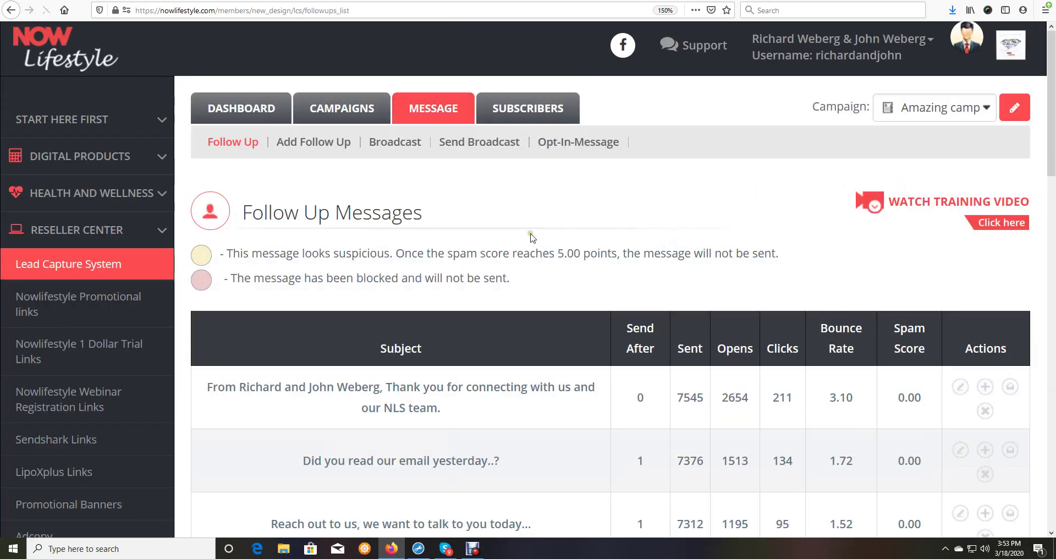
pyautogui.click(478, 141)
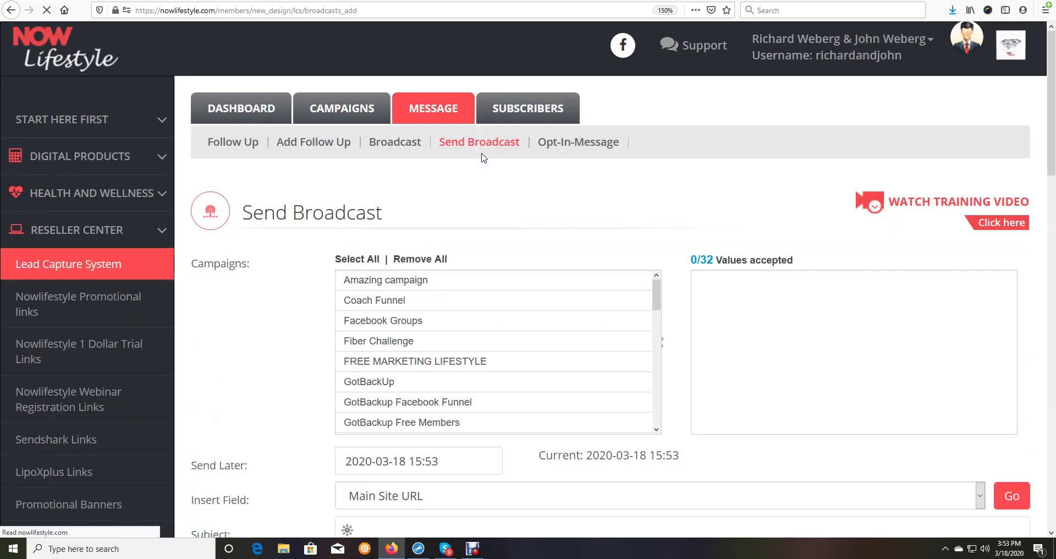
# Step: Add "Amazing campaign" to the broadcast's recipient campaigns and look through the other available campaigns
pyautogui.click(490, 324)
pyautogui.click(414, 280)
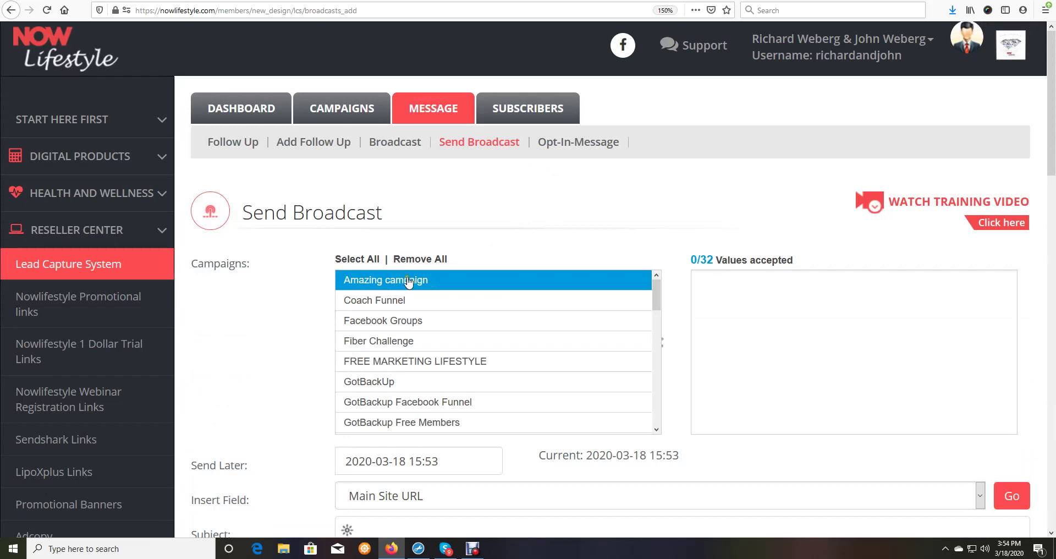
pyautogui.moveTo(414, 283)
pyautogui.mouseDown()
pyautogui.moveTo(427, 333)
pyautogui.moveTo(428, 297)
pyautogui.mouseUp()
pyautogui.click(420, 279)
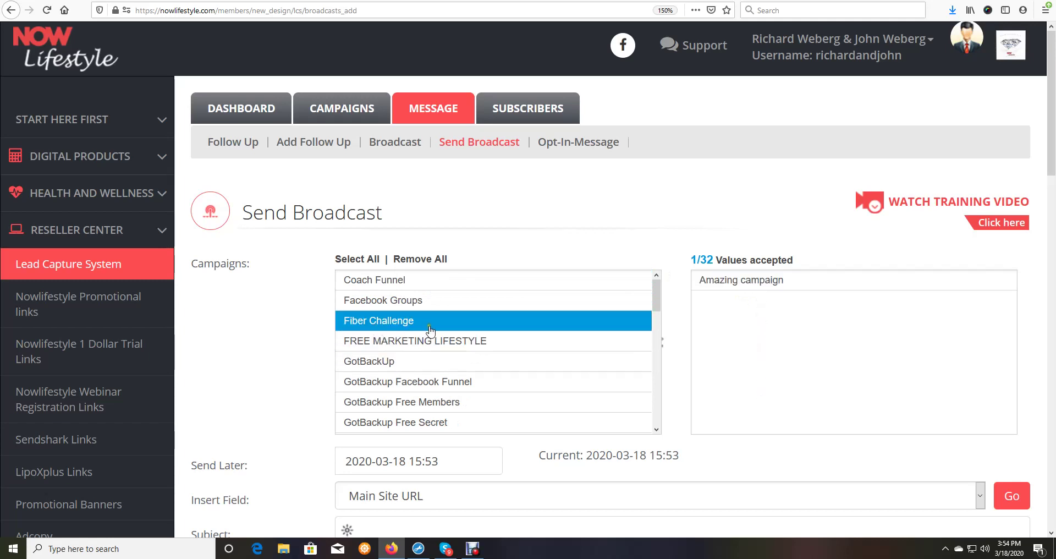
pyautogui.scroll(-3, 405, 385)
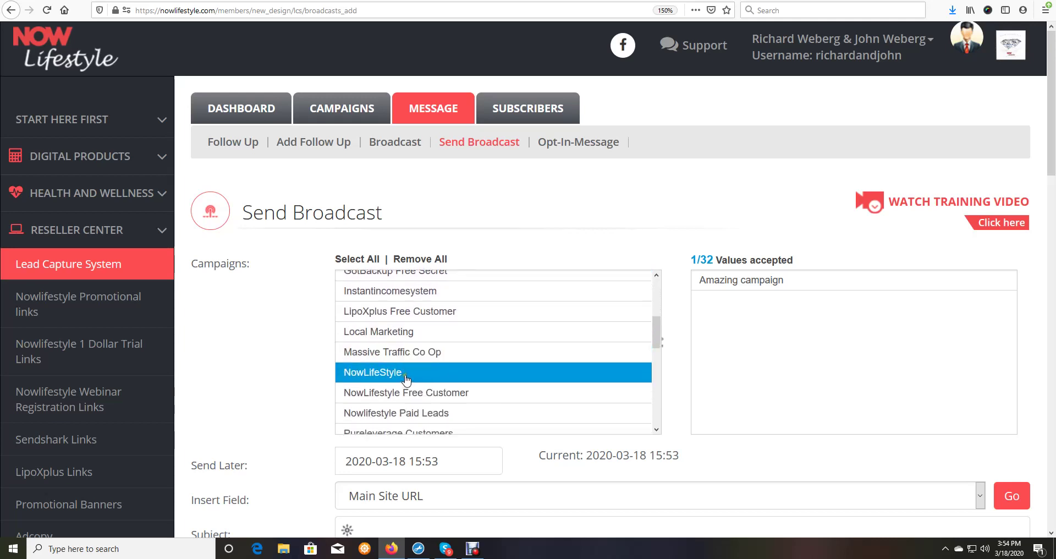
pyautogui.scroll(-3, 409, 379)
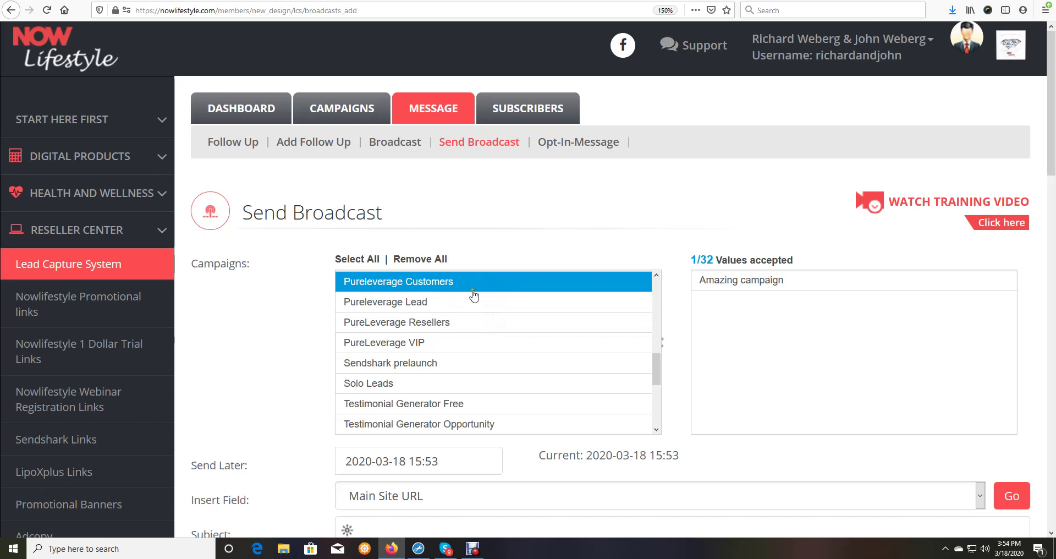
pyautogui.scroll(-5, 484, 347)
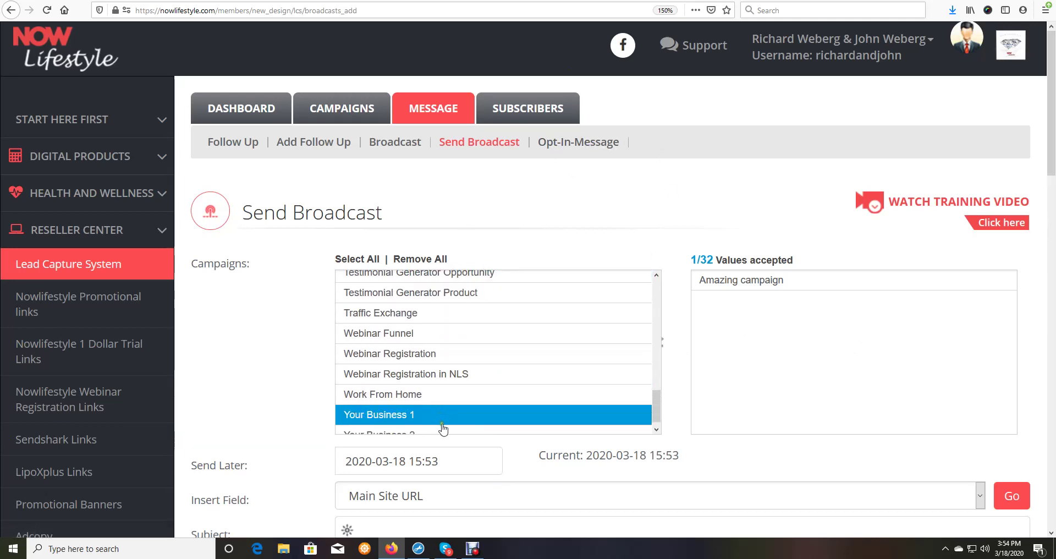
pyautogui.scroll(-1, 456, 418)
pyautogui.scroll(5, 457, 406)
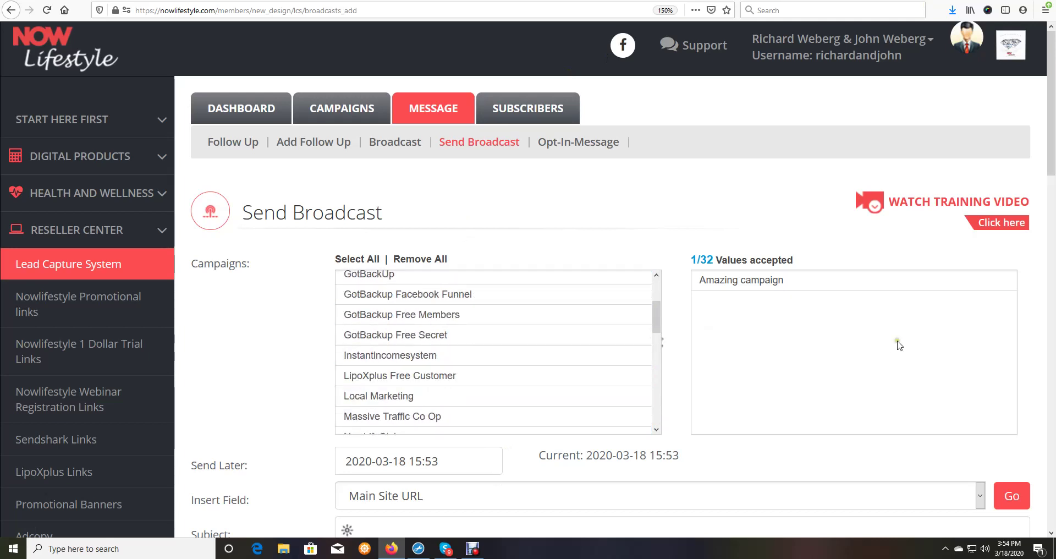
# Step: Paste the copied Nowlifestyle amazing_simple prelaunch link into the broadcast's HTML message
pyautogui.scroll(-1, 779, 372)
pyautogui.scroll(-3, 770, 368)
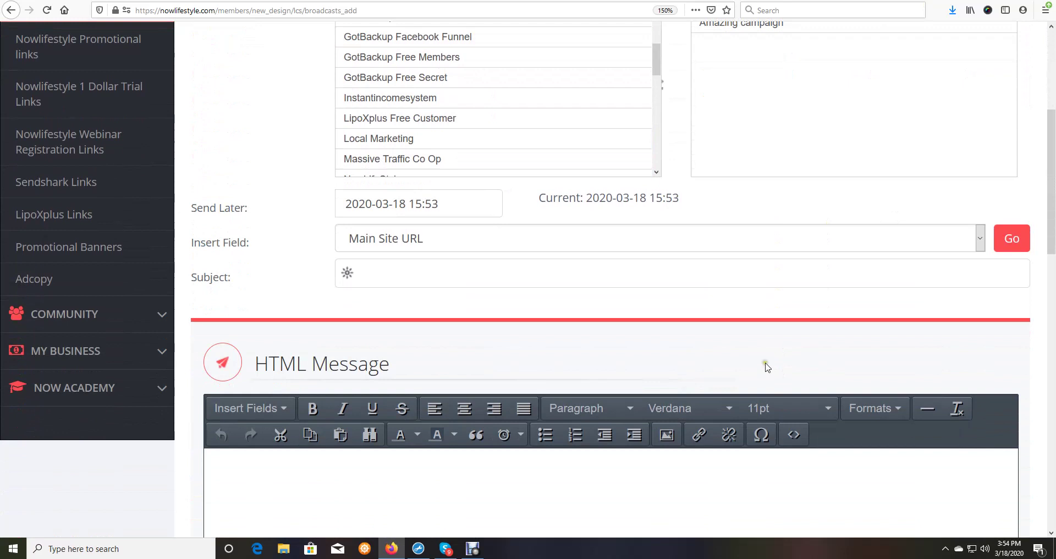
pyautogui.click(396, 276)
pyautogui.scroll(-3, 413, 305)
pyautogui.click(287, 309)
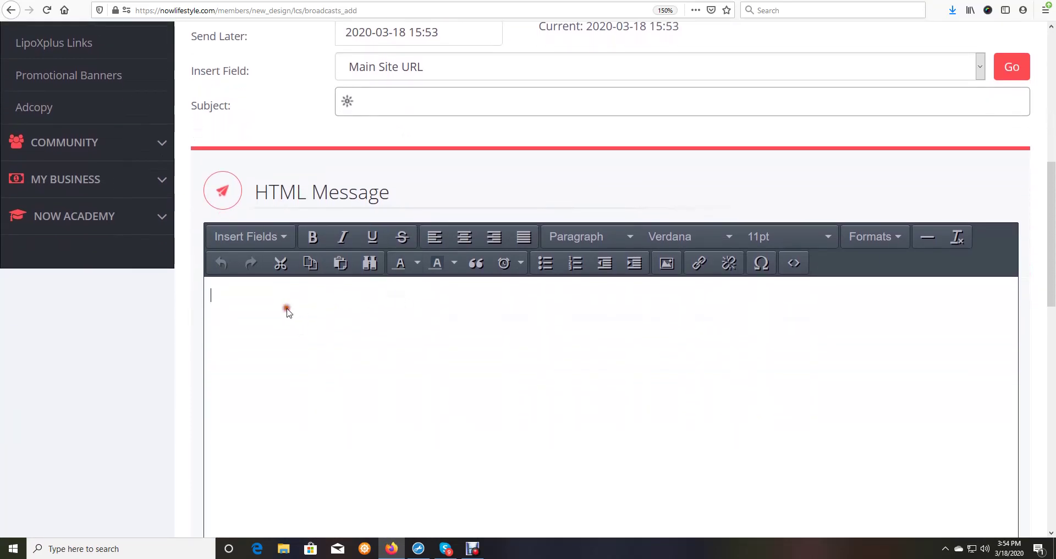
pyautogui.scroll(-1, 398, 342)
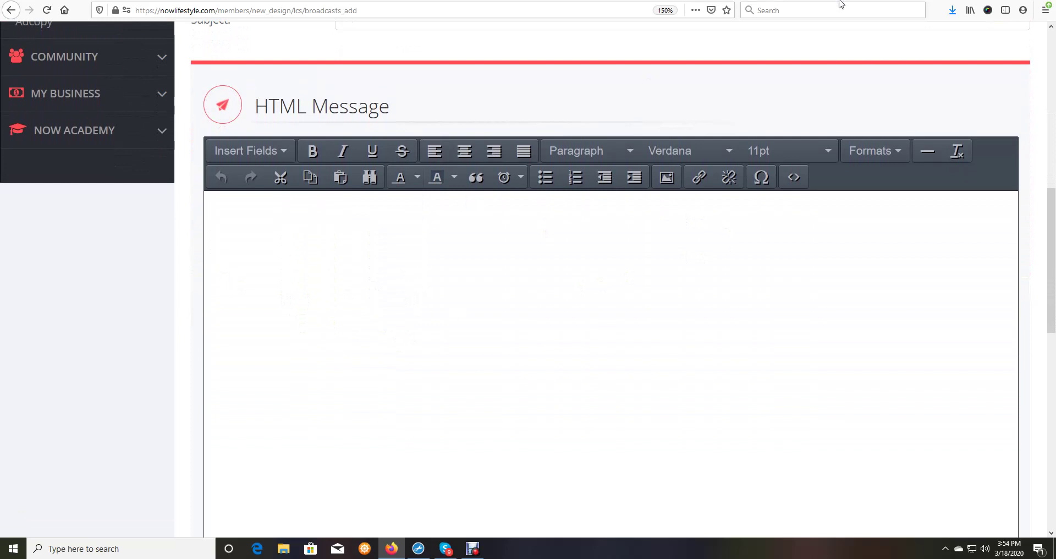
pyautogui.rightClick(239, 262)
pyautogui.click(231, 214)
pyautogui.rightClick(231, 214)
pyautogui.click(251, 267)
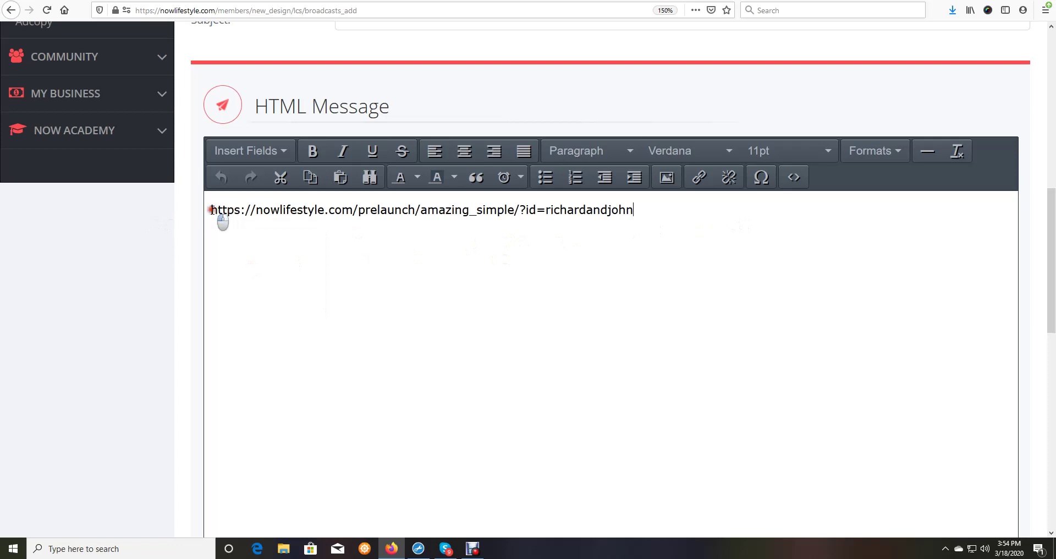
# Step: Insert blank lines above the pasted link and write "Clcik here to join us." directly before it
pyautogui.click(211, 211)
pyautogui.press('Return')
pyautogui.press('Return')
pyautogui.press('Return')
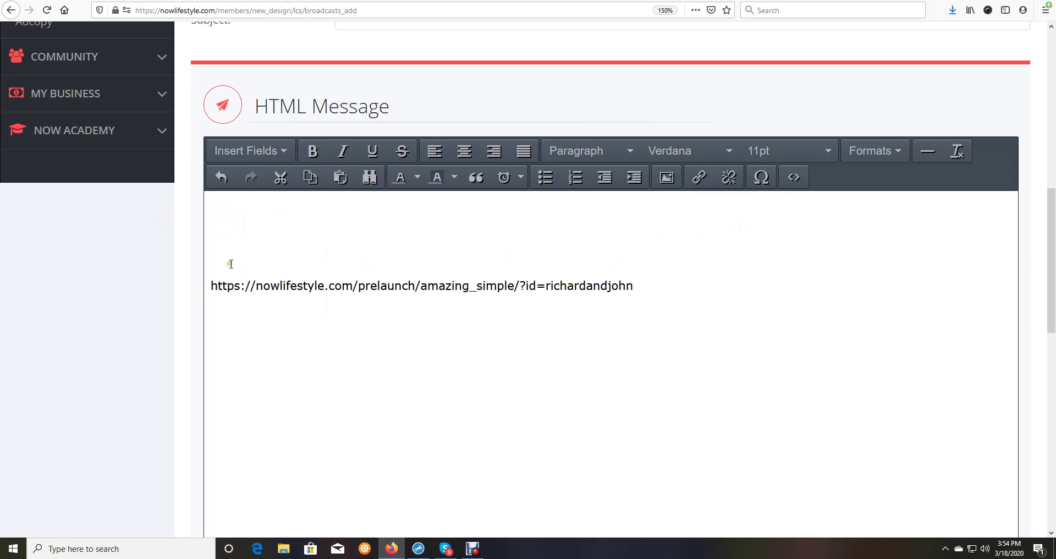
pyautogui.write('Clcik here to join us.')
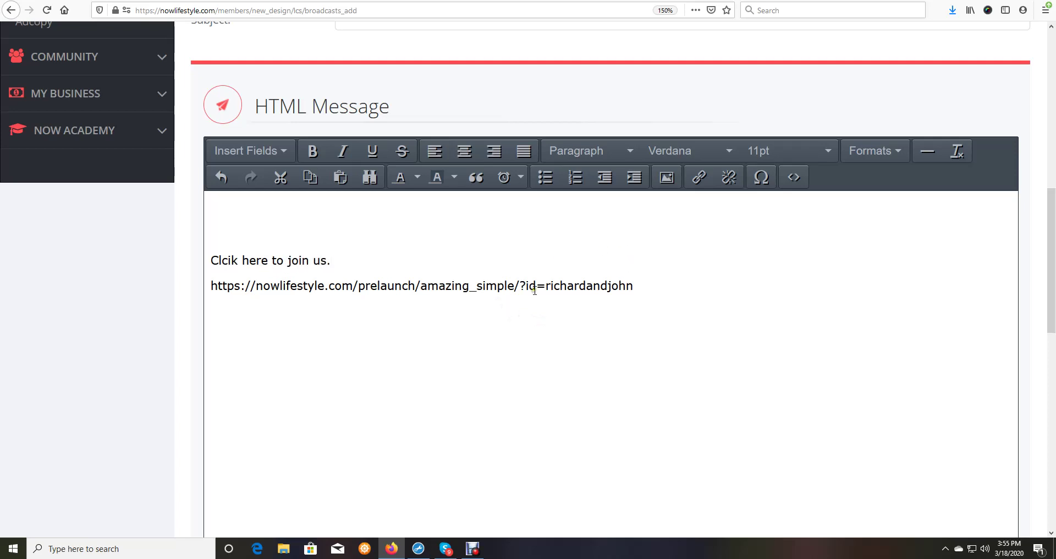
# Step: Remove "prelaunch/amazing_simple/" from the link in the message so it points to the main Nowlifestyle site with the affiliate ID
pyautogui.moveTo(515, 286); pyautogui.dragTo(359, 286)
pyautogui.press('BackSpace')
pyautogui.press('BackSpace')
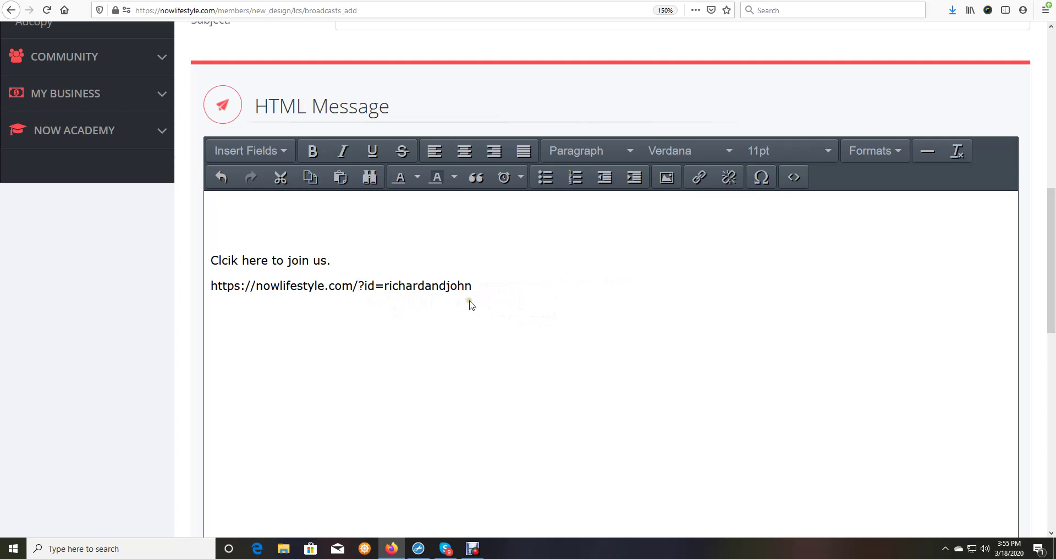
pyautogui.scroll(3, 594, 298)
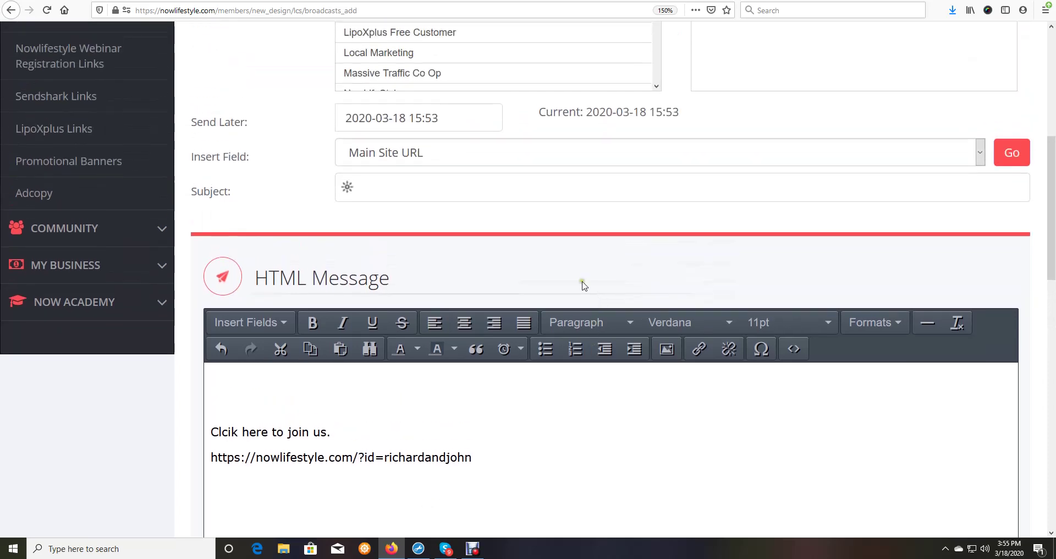
pyautogui.scroll(3, 118, 130)
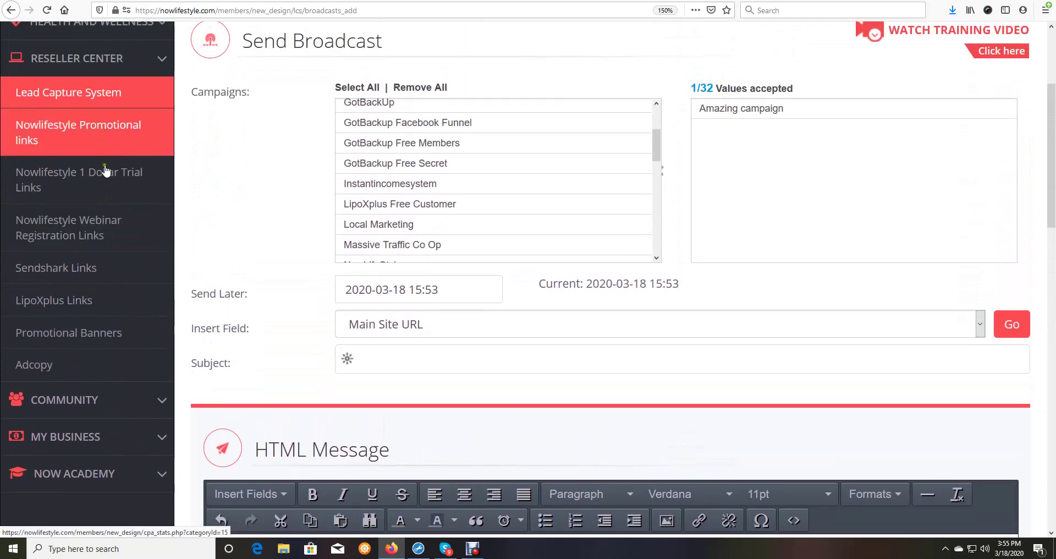
pyautogui.scroll(-5, 100, 137)
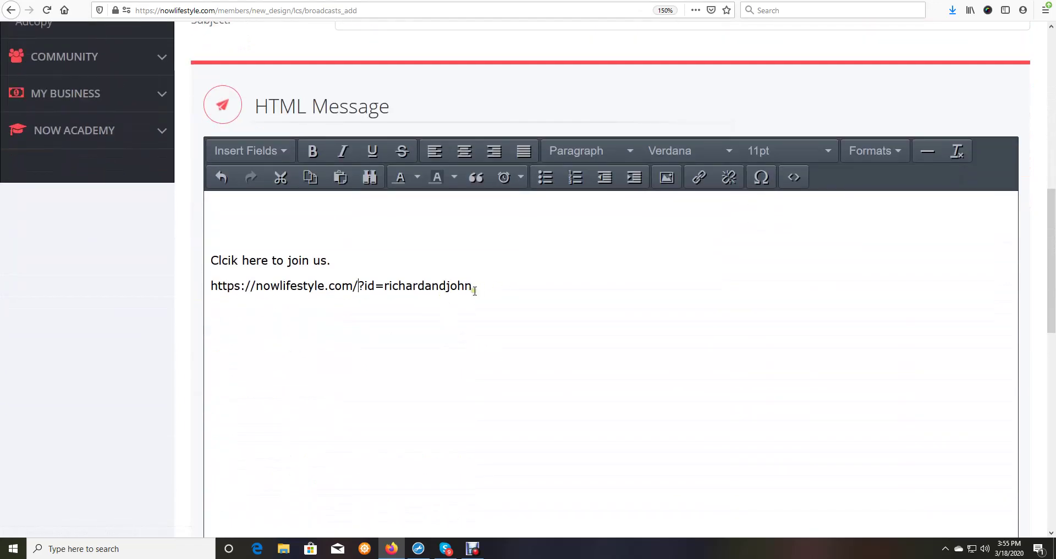
pyautogui.moveTo(466, 285); pyautogui.dragTo(398, 286)
pyautogui.moveTo(470, 286); pyautogui.dragTo(213, 280)
pyautogui.click(233, 222)
pyautogui.click(221, 326)
pyautogui.scroll(3, 802, 330)
pyautogui.scroll(-3, 495, 302)
pyautogui.scroll(-10, 511, 242)
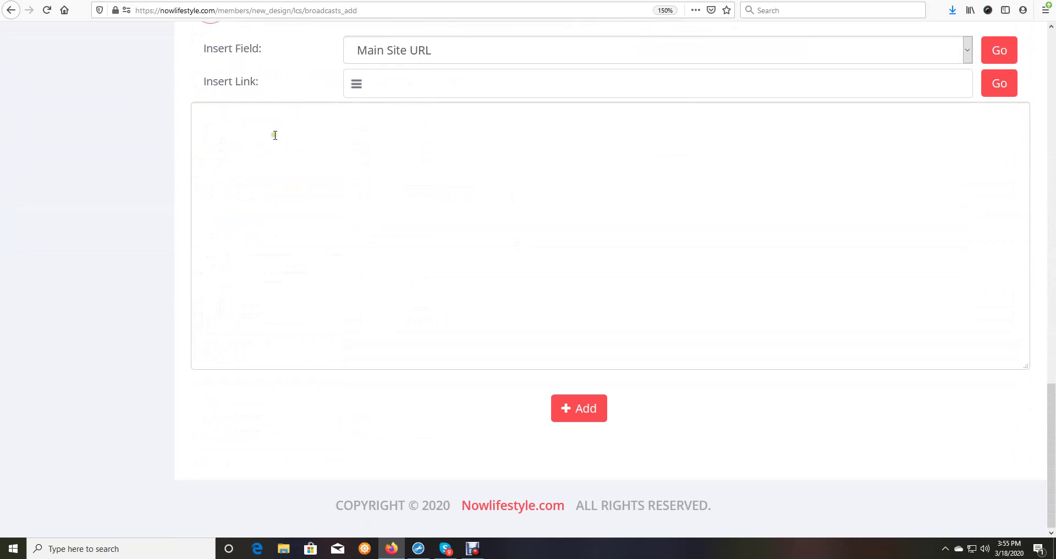
pyautogui.click(273, 135)
pyautogui.rightClick(275, 137)
pyautogui.click(607, 346)
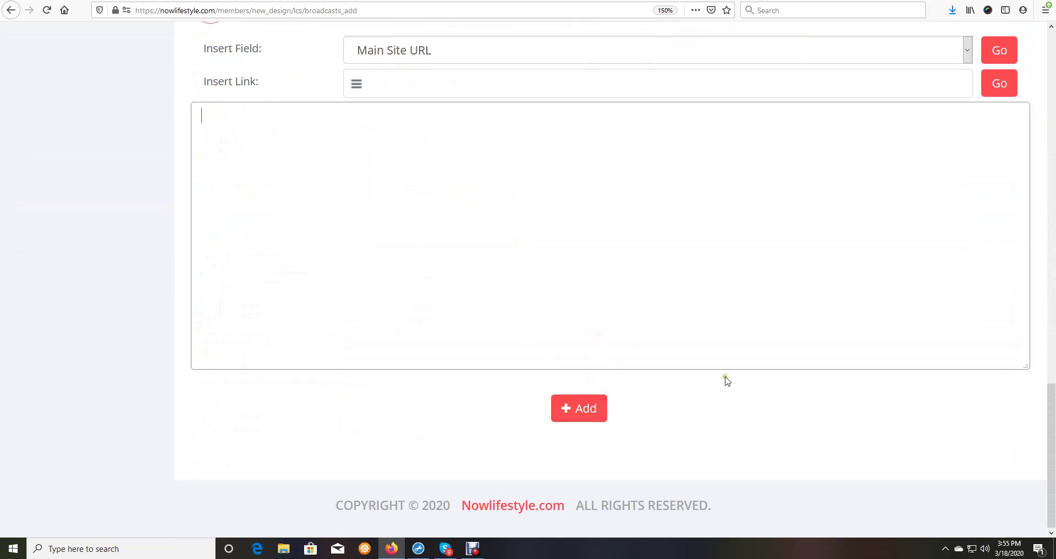
# Step: Look over the broadcast's campaigns and message, and try to add the broadcast with the subject and text message left empty
pyautogui.scroll(10, 741, 394)
pyautogui.scroll(4, 743, 394)
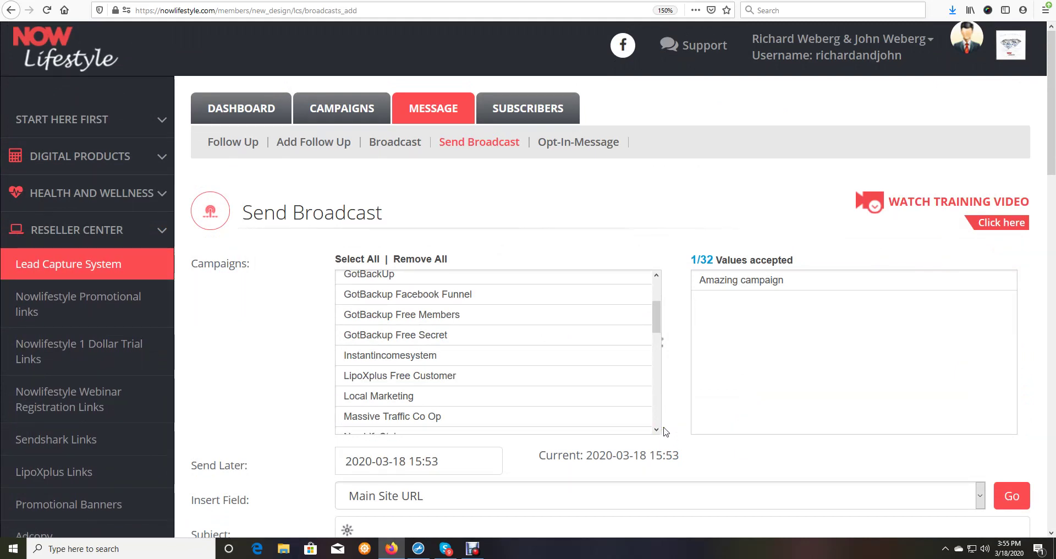
pyautogui.scroll(-10, 665, 431)
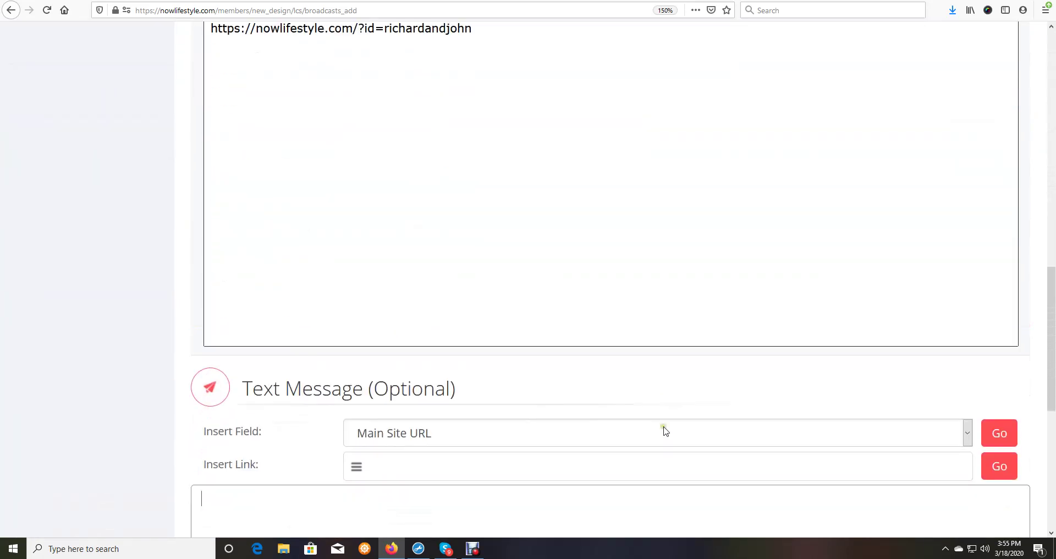
pyautogui.scroll(-6, 665, 431)
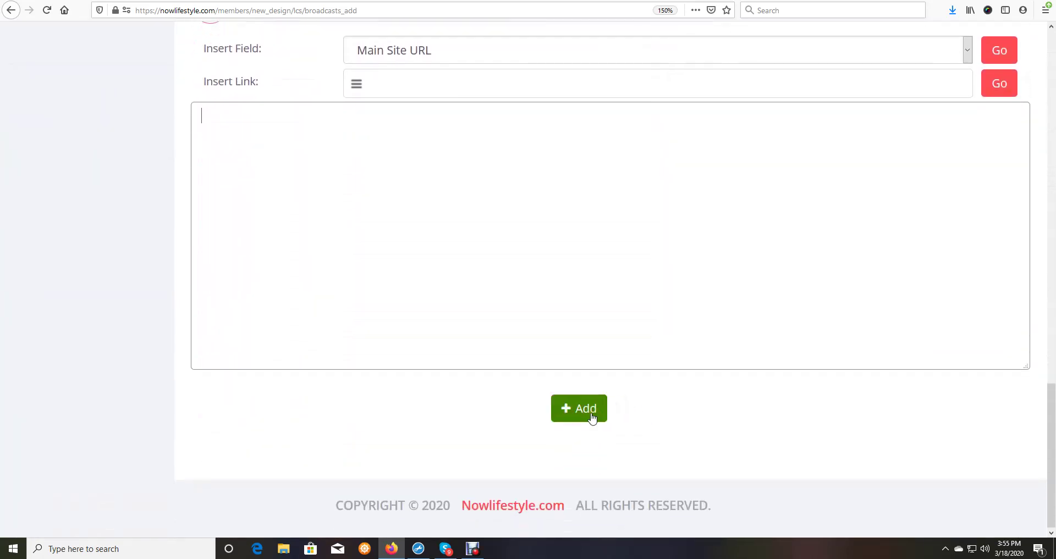
pyautogui.scroll(10, 851, 333)
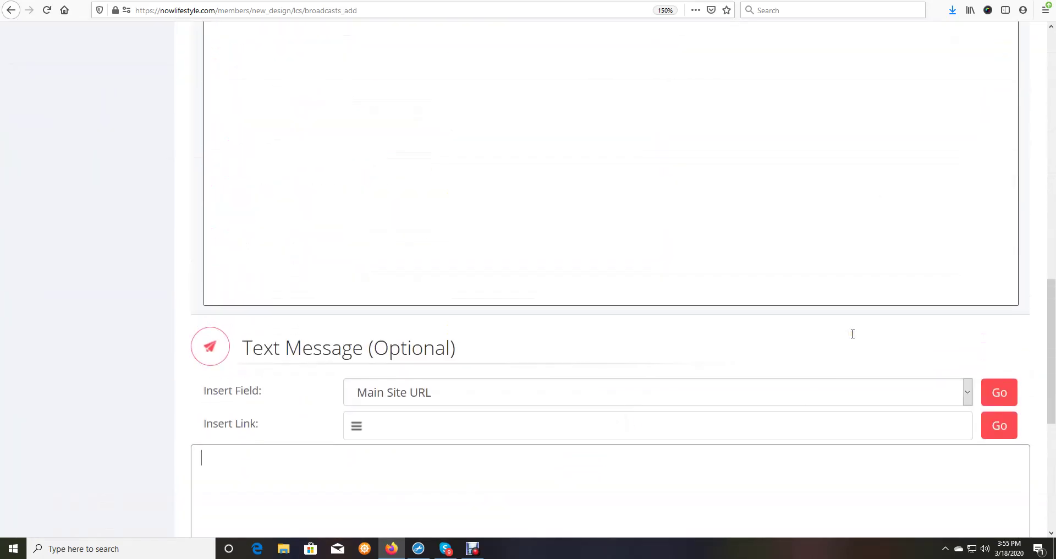
pyautogui.scroll(1, 852, 336)
pyautogui.scroll(-11, 852, 337)
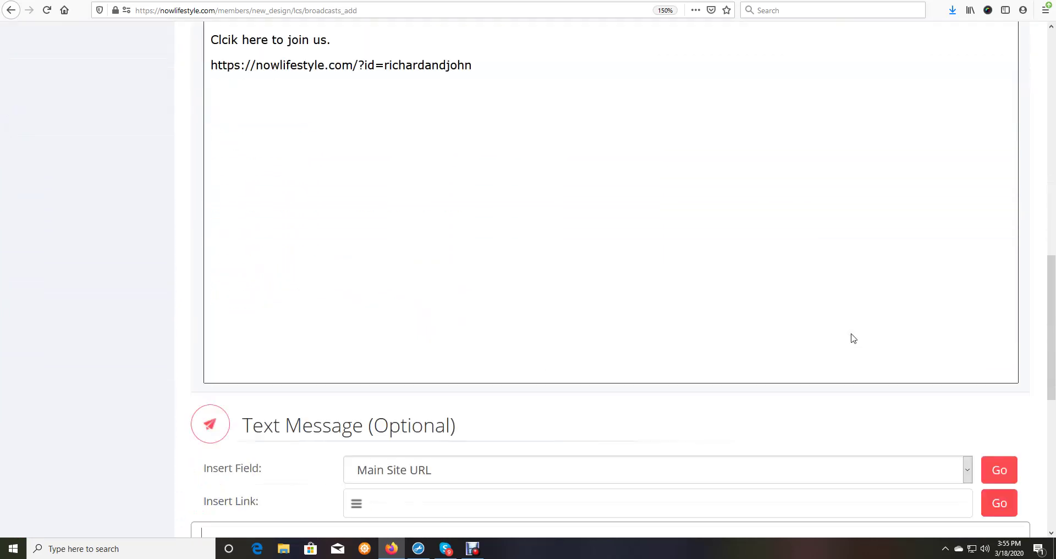
pyautogui.click(599, 491)
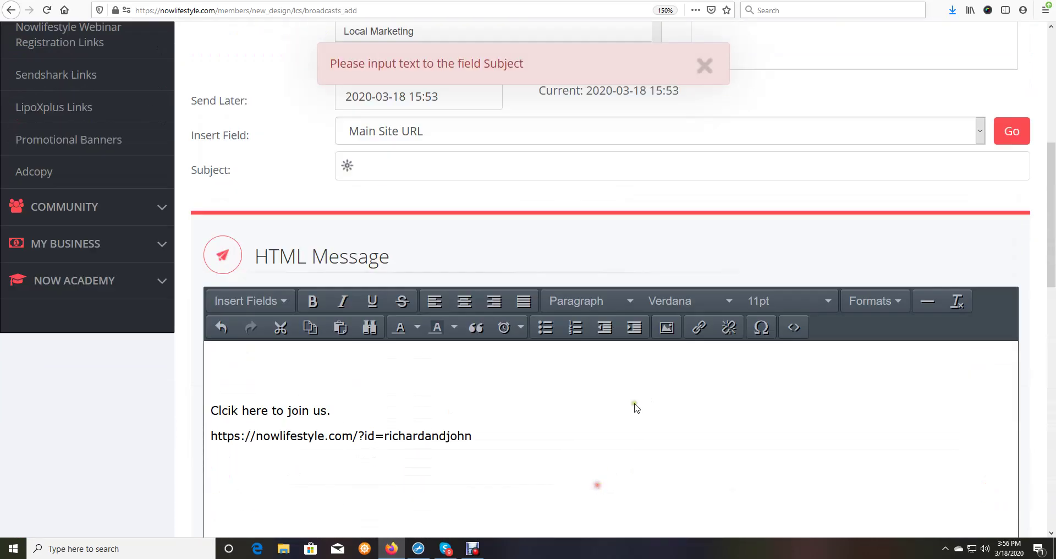
# Step: Enter "test" as the broadcast's subject
pyautogui.scroll(-3, 407, 345)
pyautogui.click(394, 356)
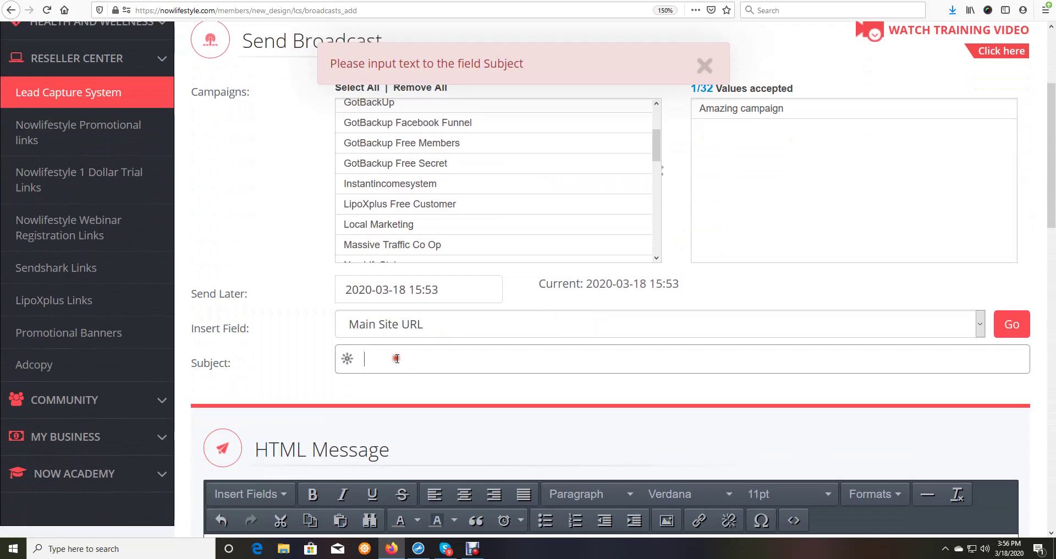
pyautogui.write('test')
# Step: Copy the invitation line and affiliate link from the HTML message and paste them into the optional text message
pyautogui.scroll(-10, 497, 354)
pyautogui.scroll(5, 352, 336)
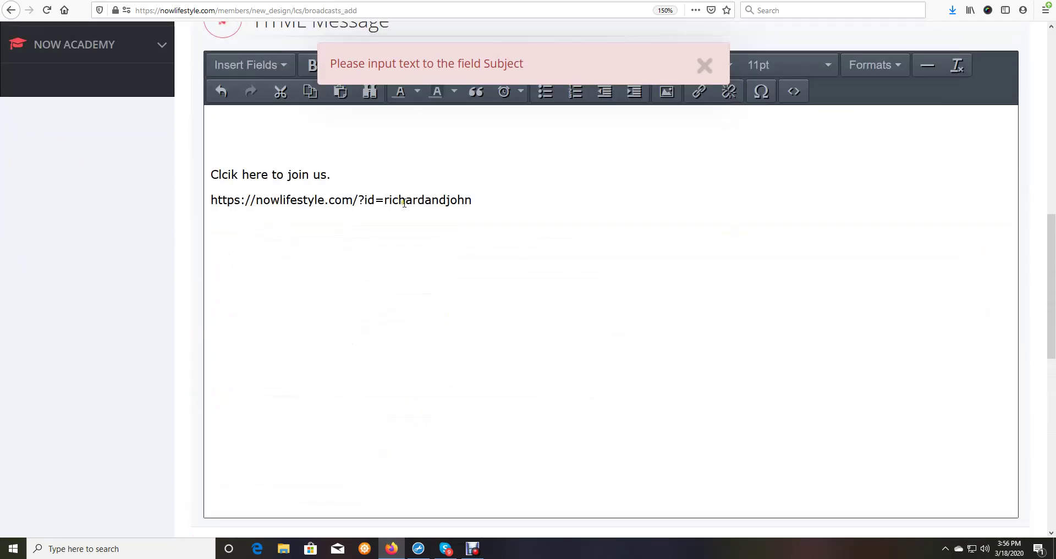
pyautogui.moveTo(477, 202); pyautogui.dragTo(183, 171)
pyautogui.rightClick(283, 177)
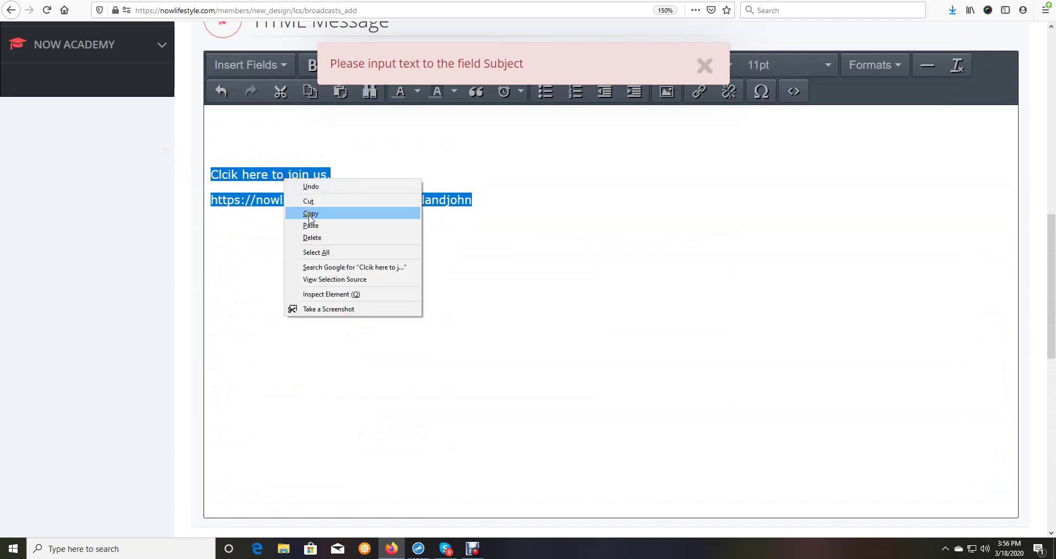
pyautogui.click(306, 214)
pyautogui.scroll(-5, 418, 319)
pyautogui.click(281, 265)
pyautogui.rightClick(281, 264)
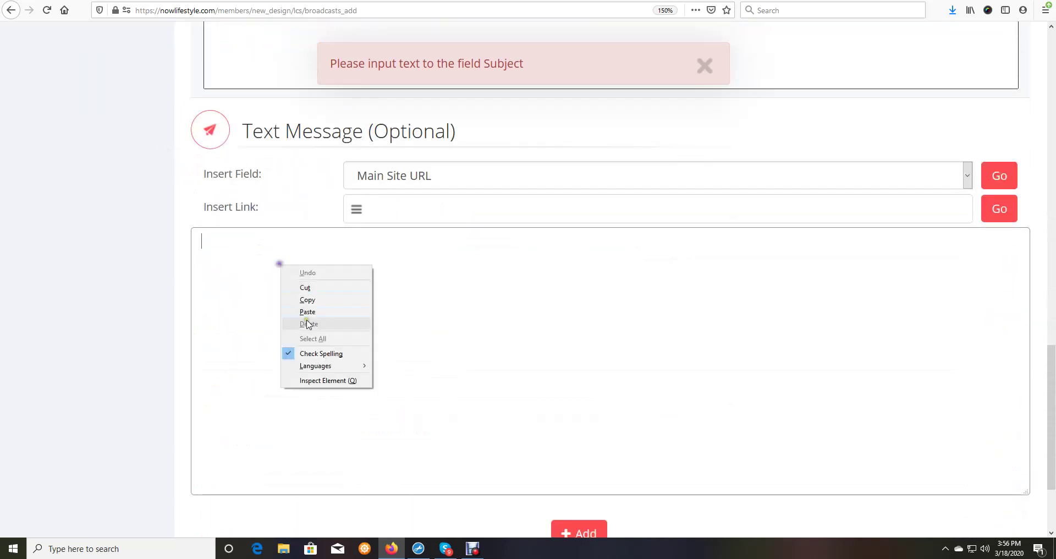
pyautogui.click(307, 309)
# Step: Check the broadcast's subject, campaign and messages, and add the broadcast
pyautogui.scroll(5, 753, 313)
pyautogui.click(802, 270)
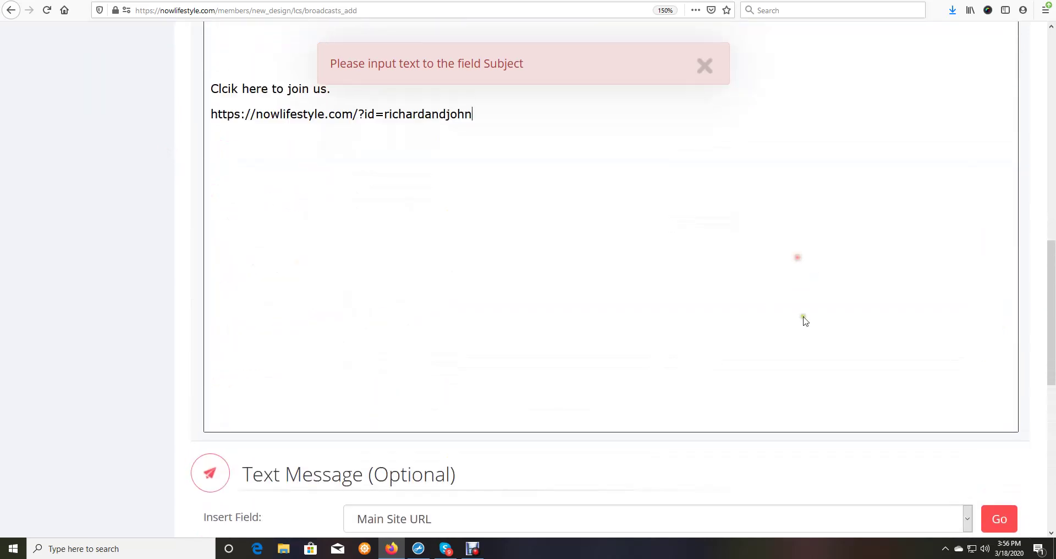
pyautogui.scroll(5, 801, 318)
pyautogui.scroll(3, 801, 318)
pyautogui.scroll(-10, 801, 316)
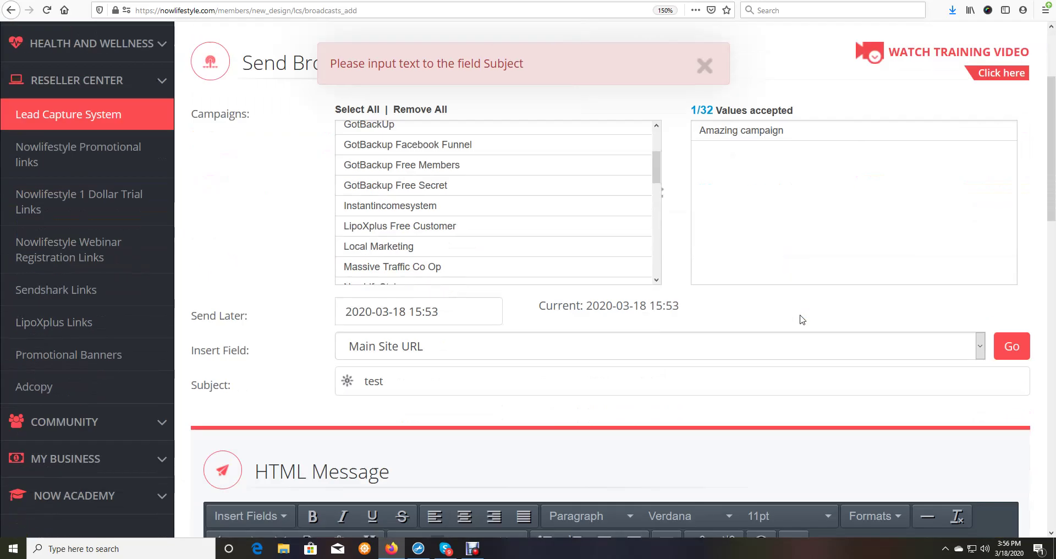
pyautogui.scroll(-7, 708, 319)
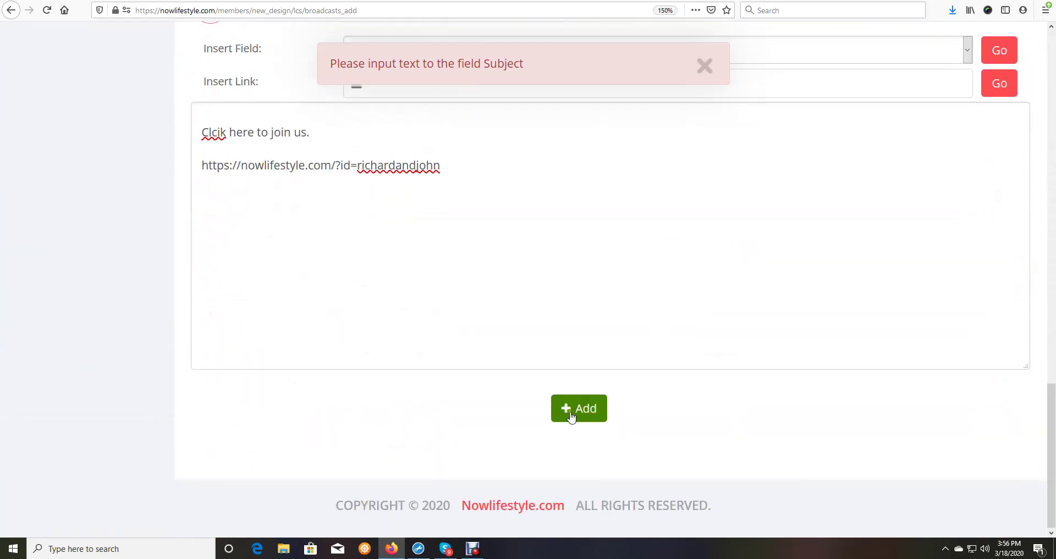
pyautogui.click(584, 412)
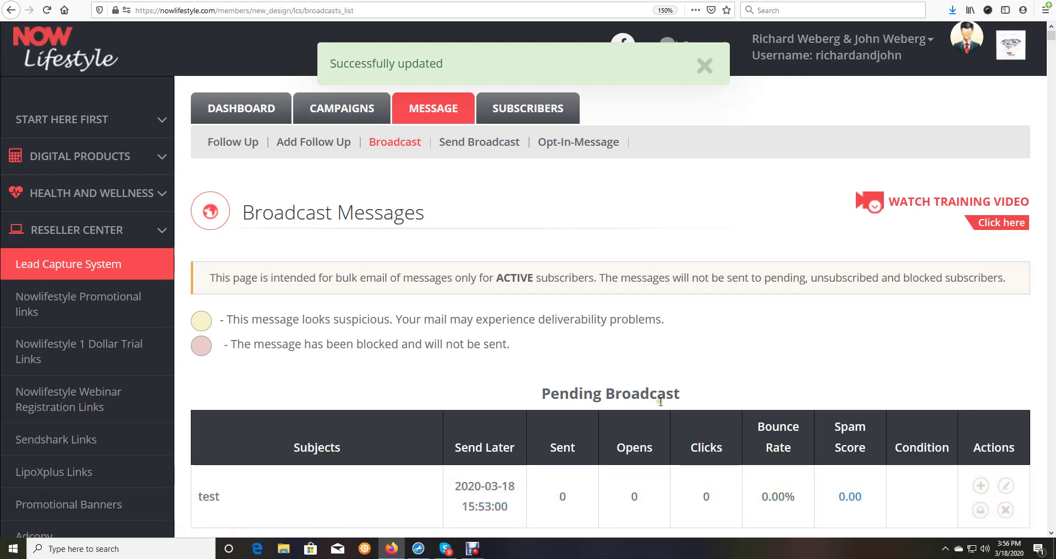
# Step: Delete the pending "test" broadcast and confirm the deletion
pyautogui.click(1005, 509)
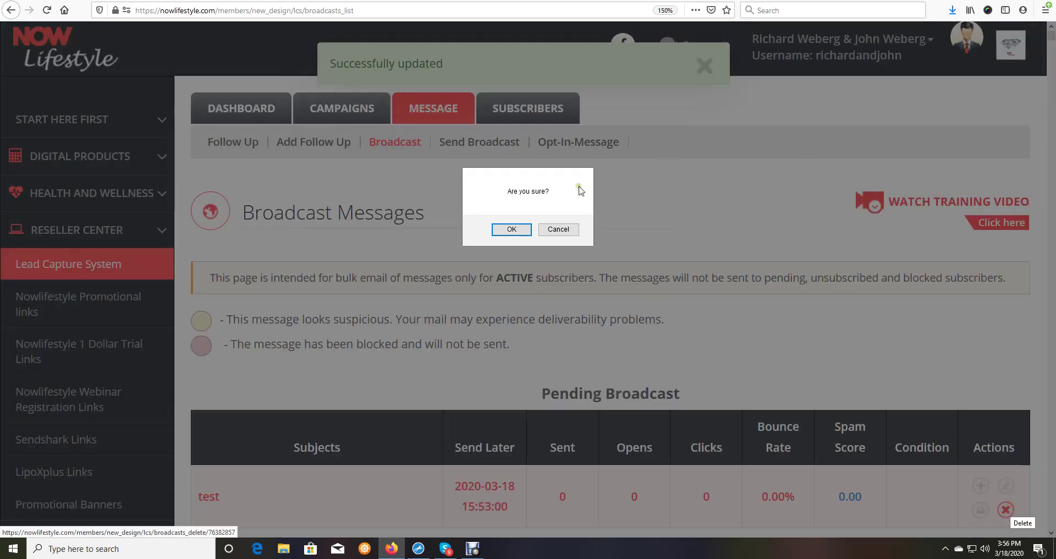
pyautogui.click(520, 232)
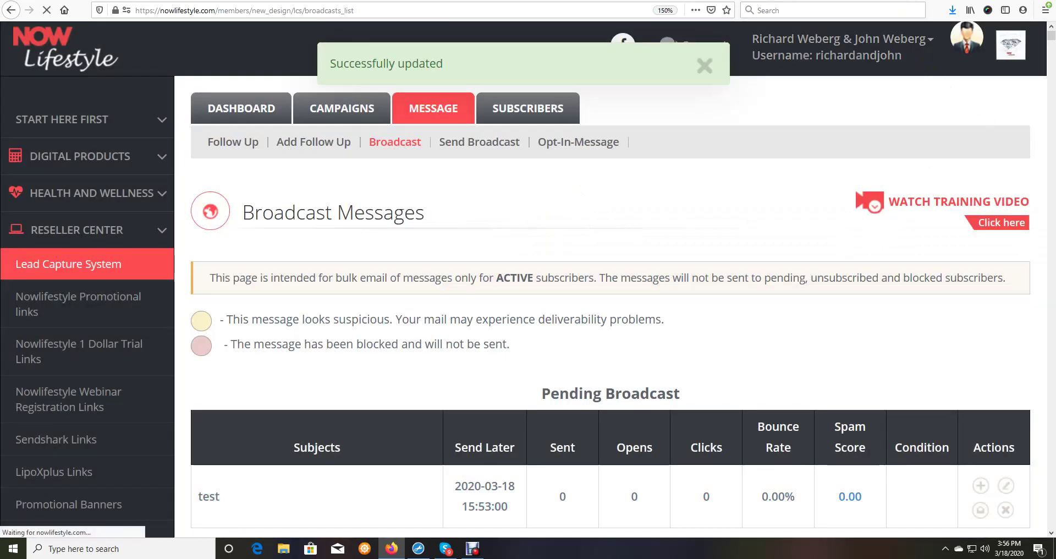
# Step: Return to the open Udimi page to check the status of the placed solo order
pyautogui.click(975, 0)
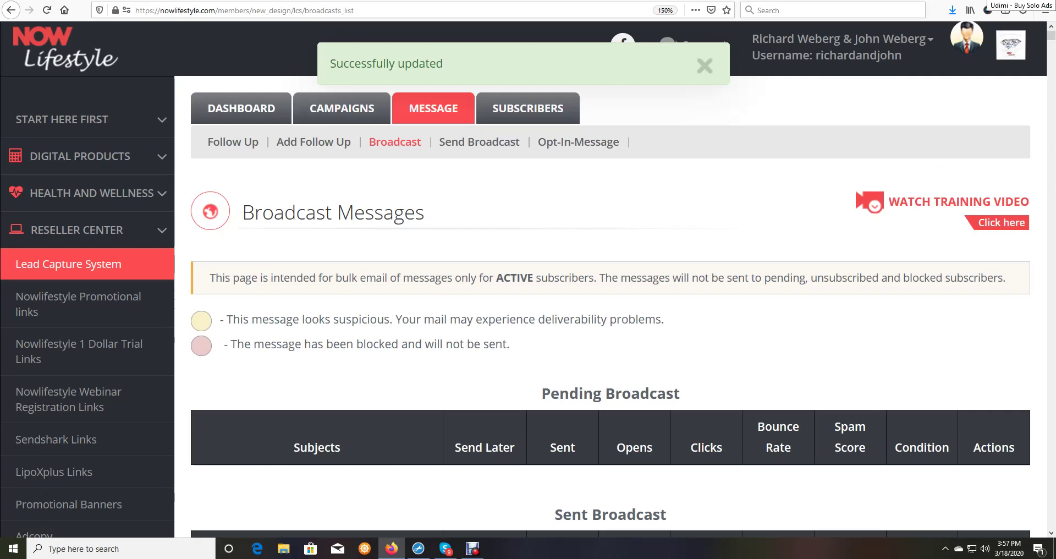
pyautogui.click(1018, 5)
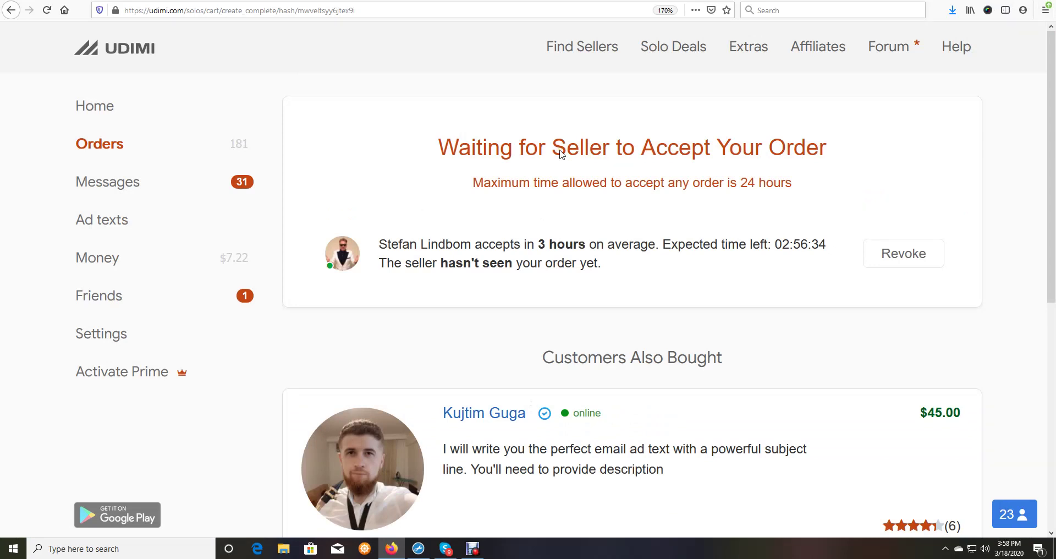
pyautogui.click(472, 549)
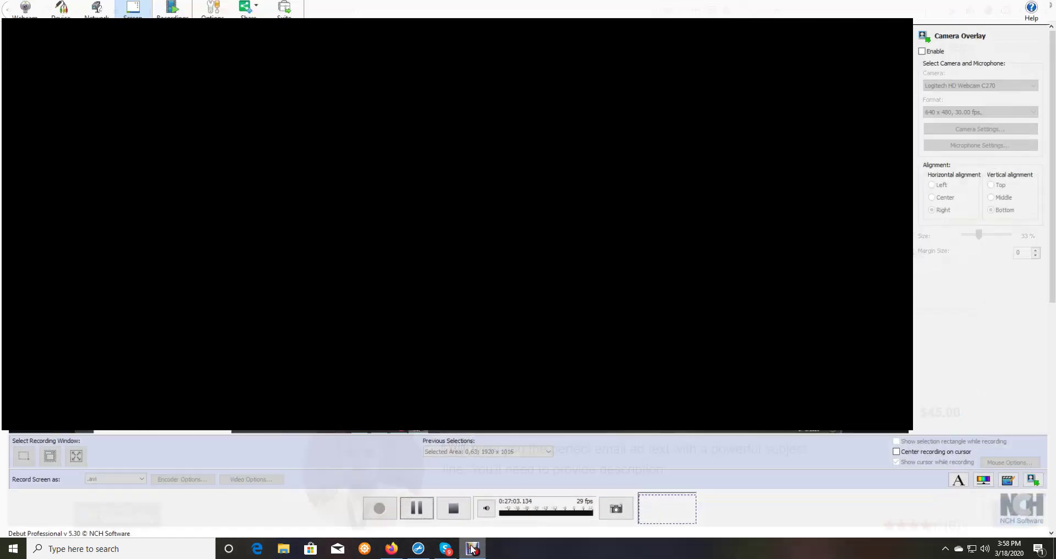